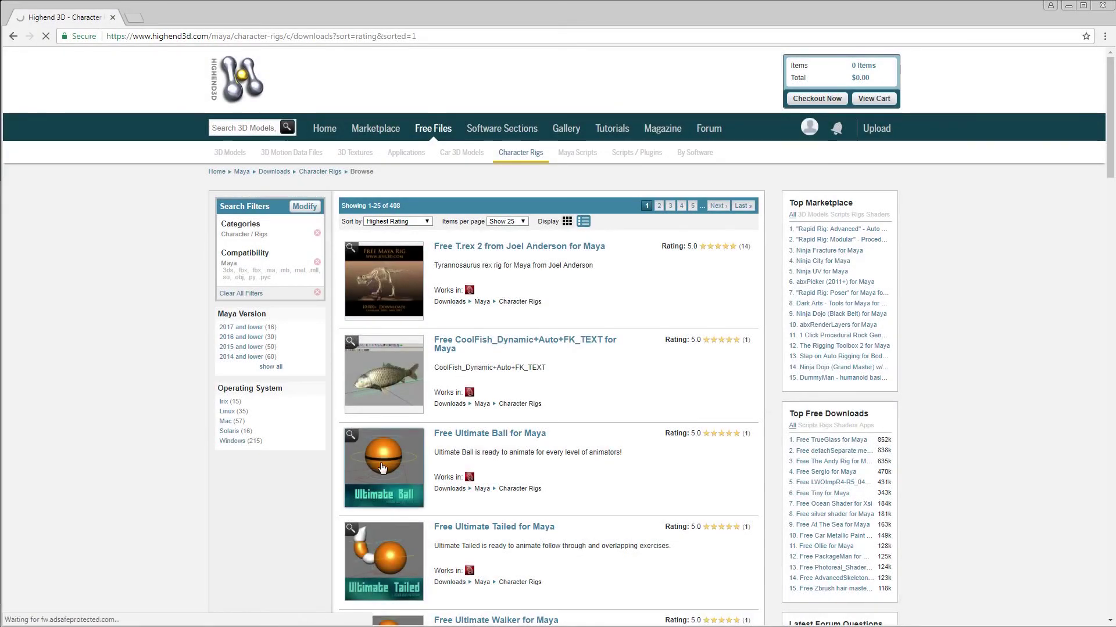
scroll(384, 465, "down", 3)
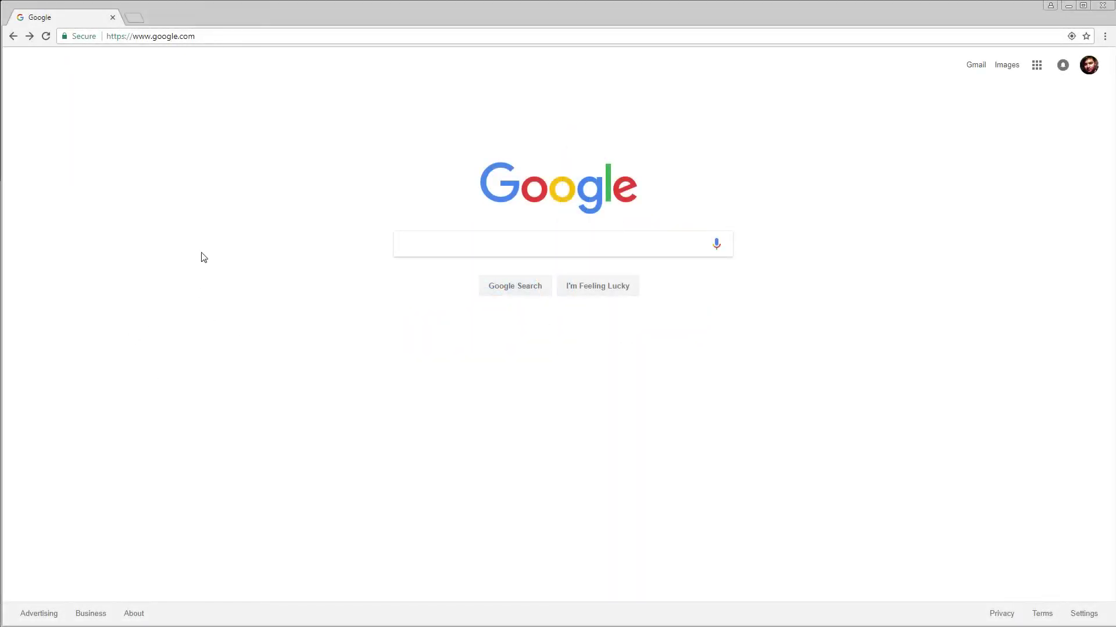
- Go to highend3d.com and open the character rigs category of its free files
left_click(209, 37)
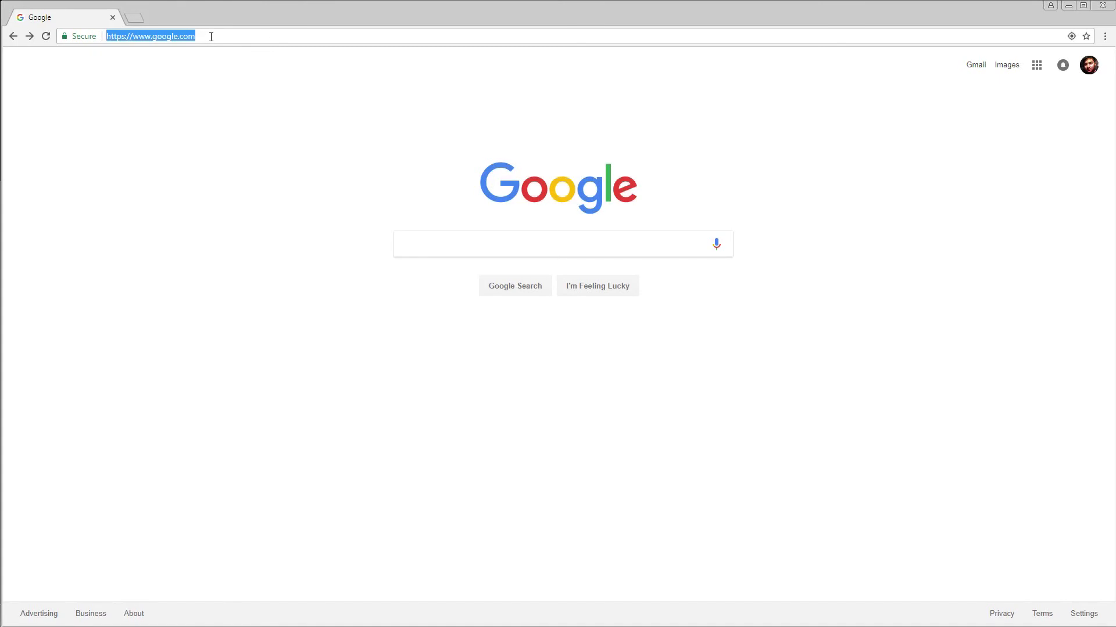
type("highend3d")
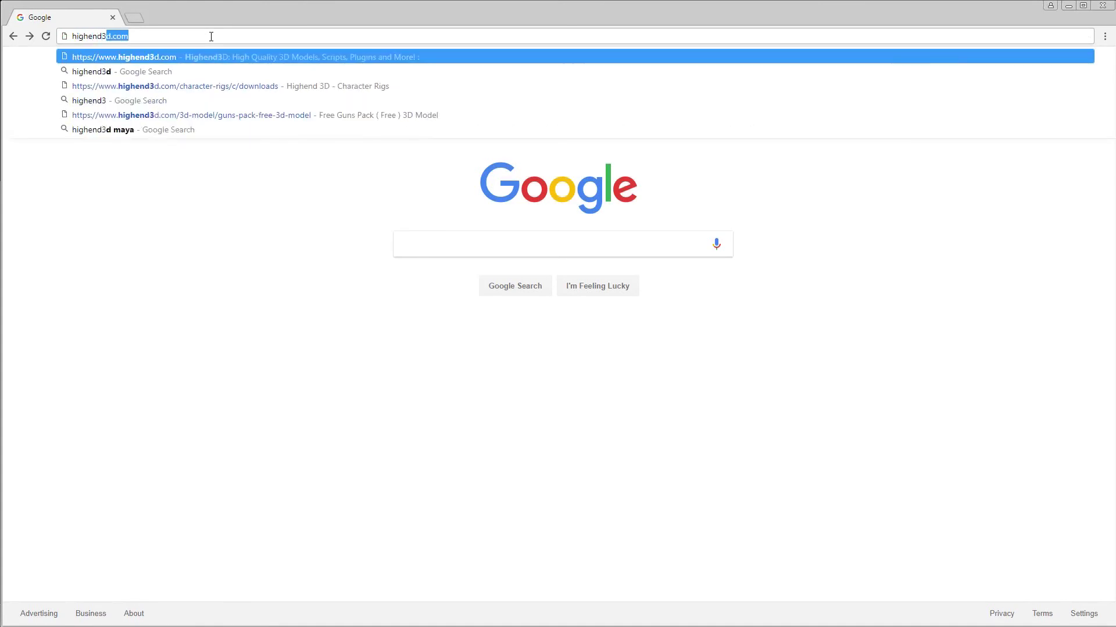
key("Return")
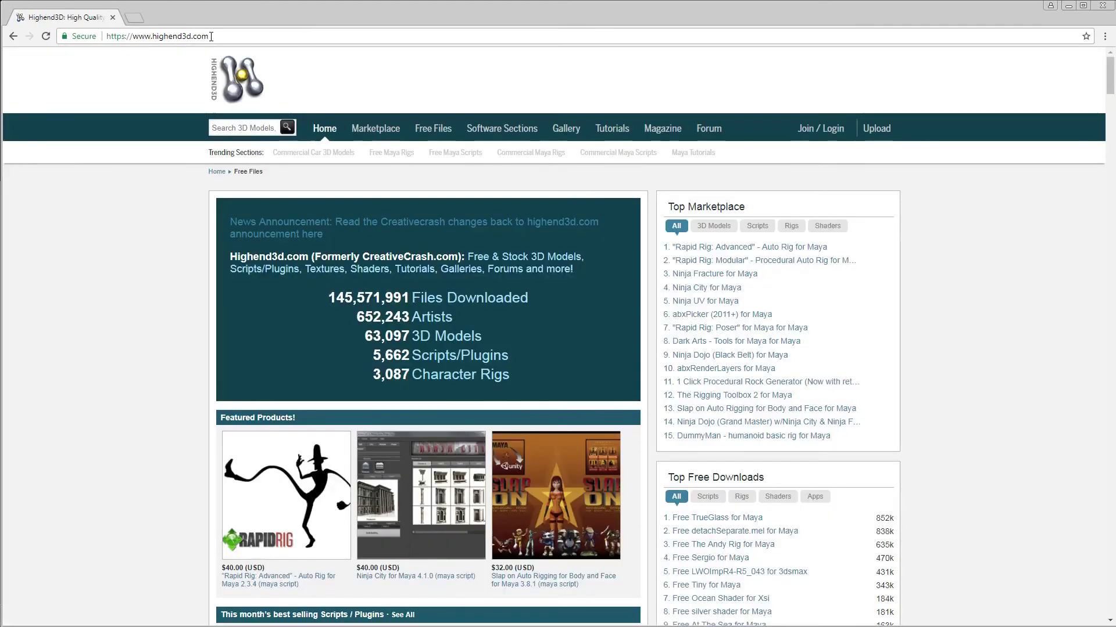
mouse_move(409, 139)
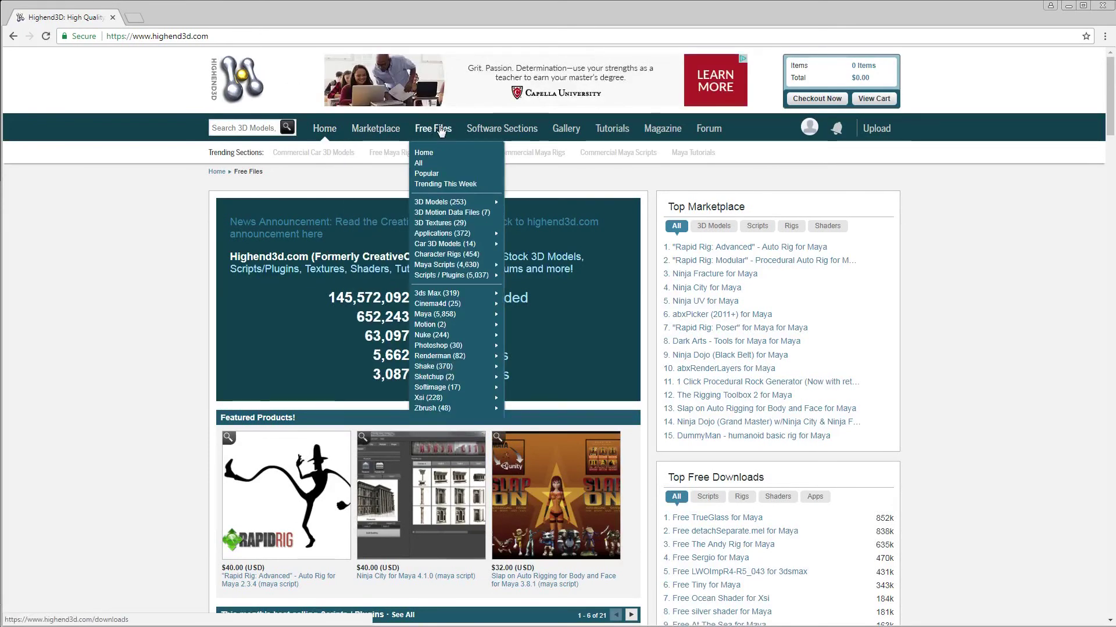
left_click(446, 255)
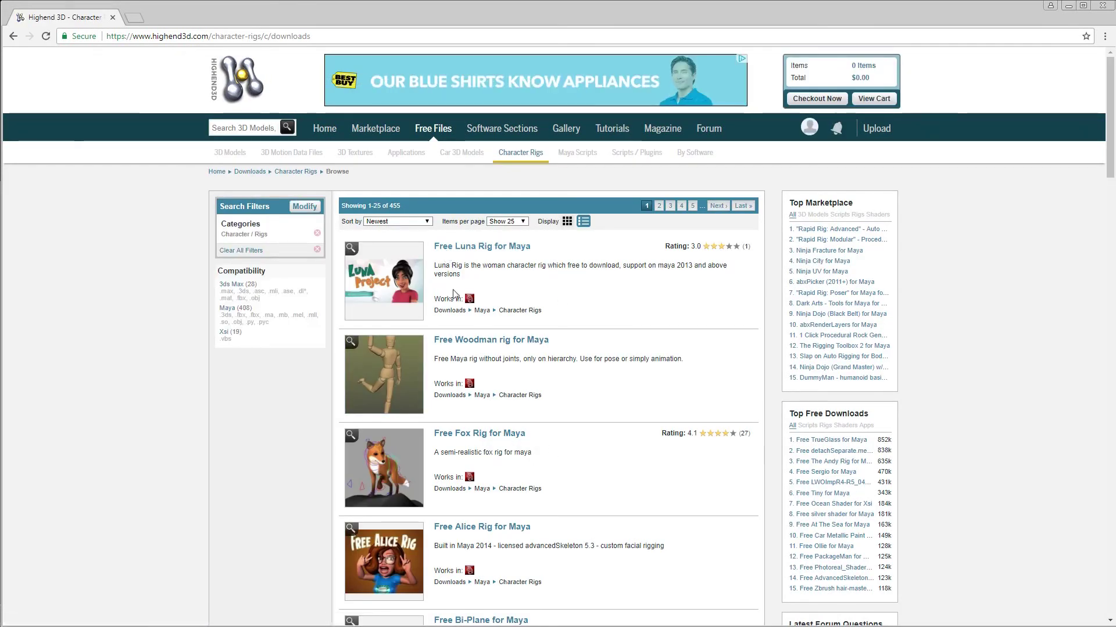
- Browse the free character rigs filtered to Maya compatibility and sorted by Highest Rating
left_click(226, 310)
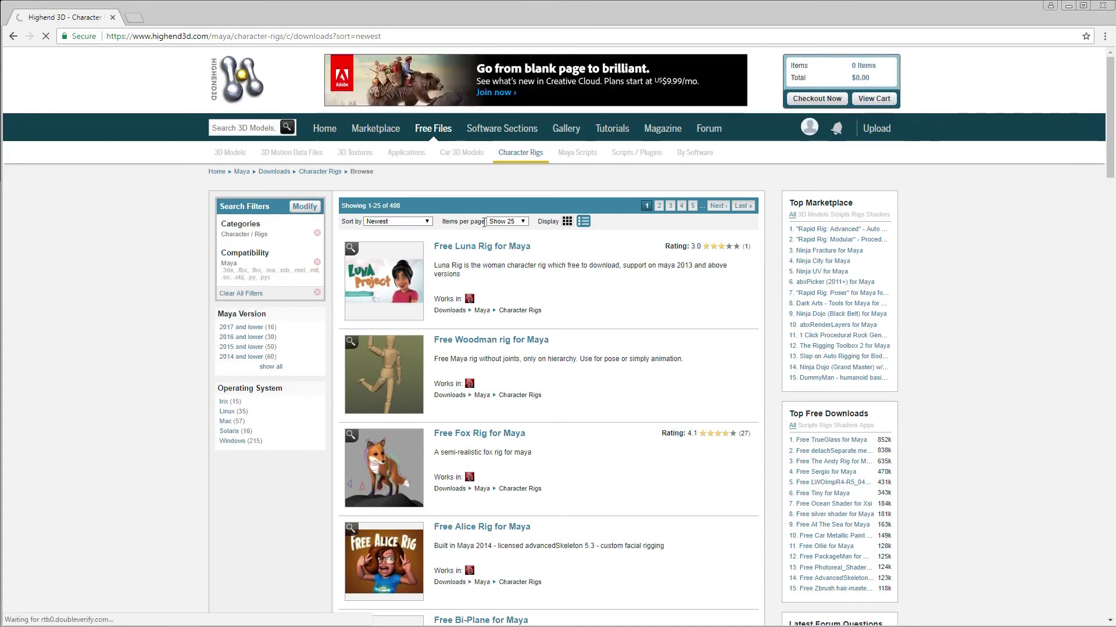
left_click(491, 222)
left_click(410, 222)
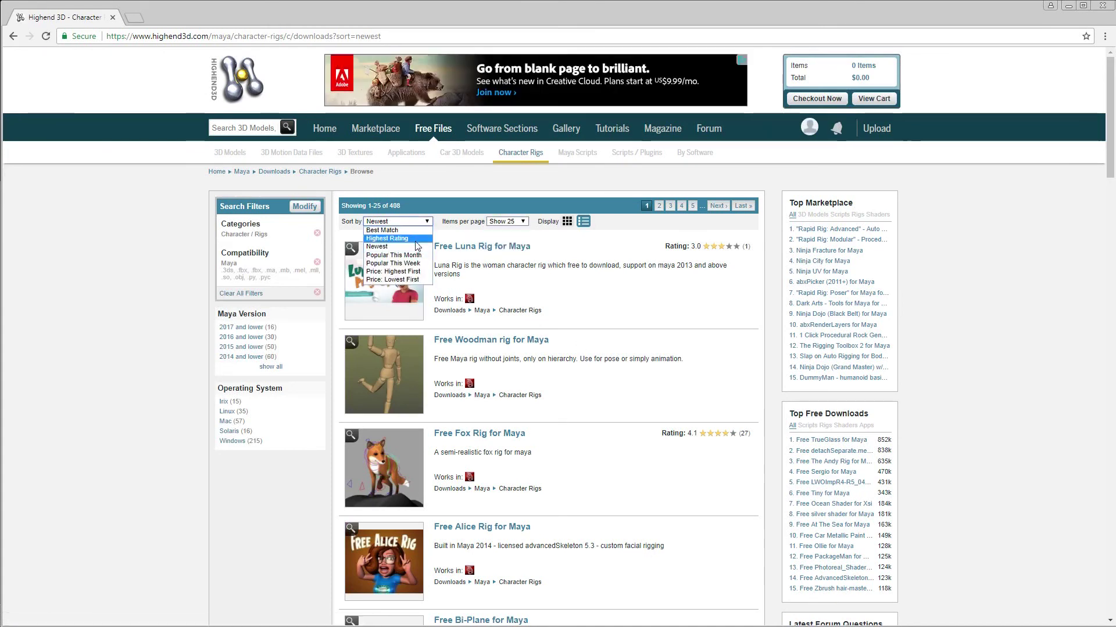
left_click(416, 239)
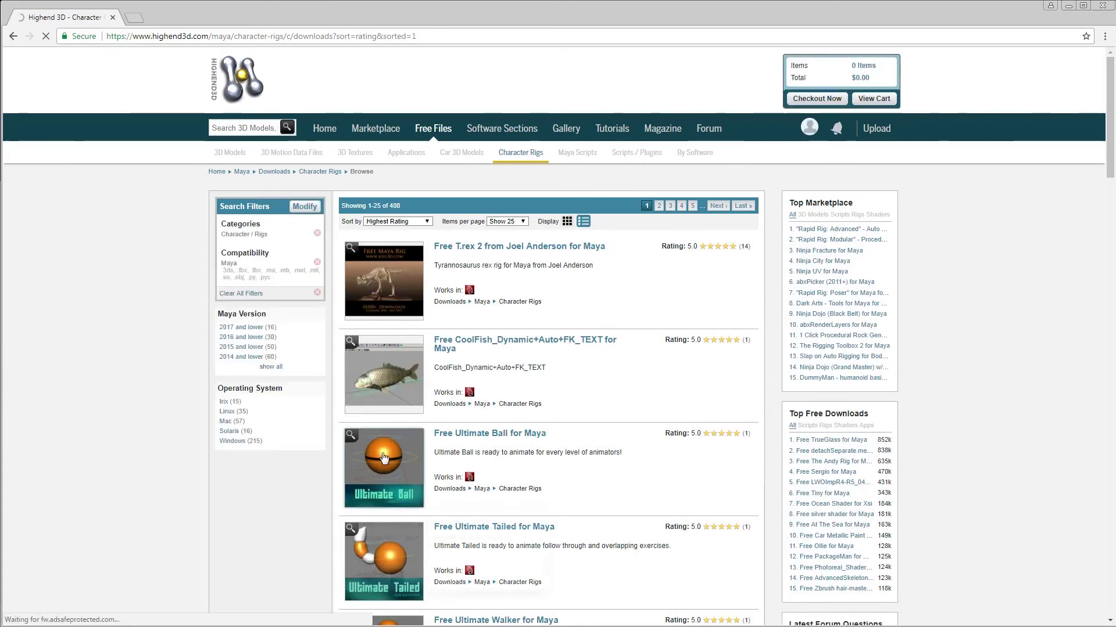
scroll(384, 457, "down", 6)
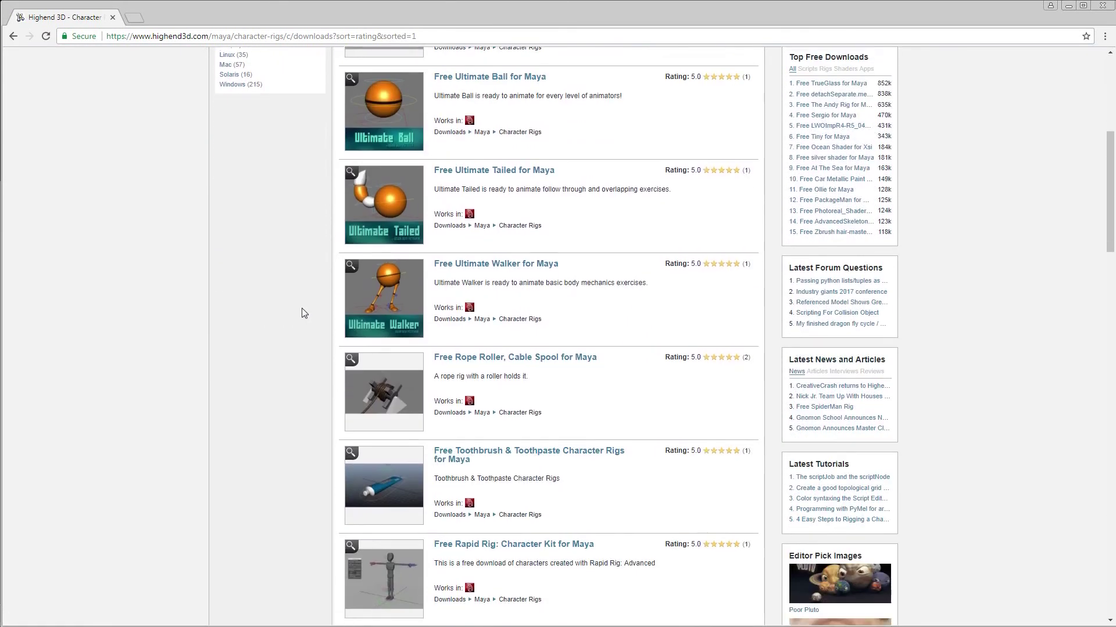
scroll(302, 311, "down", 5)
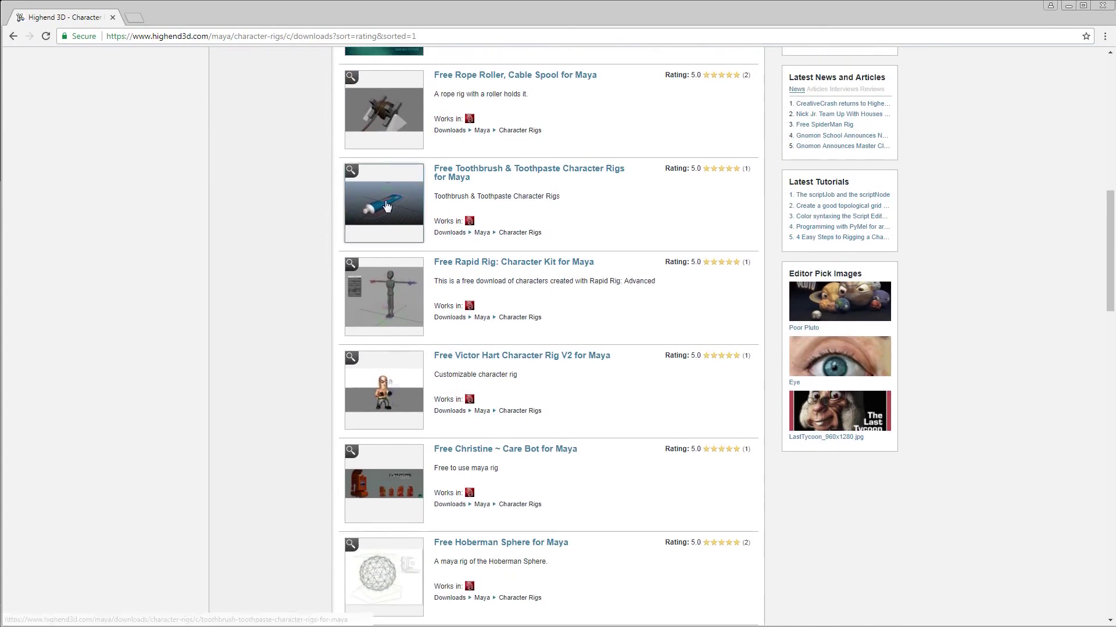
scroll(291, 273, "down", 3)
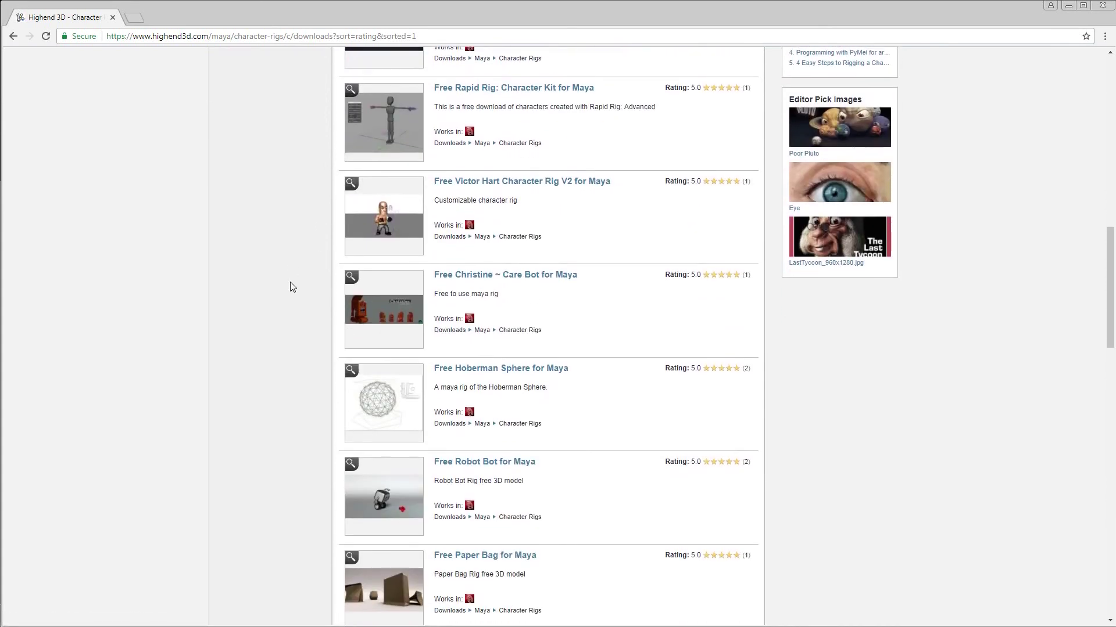
scroll(292, 287, "down", 9)
scroll(289, 280, "down", 6)
scroll(285, 281, "down", 2)
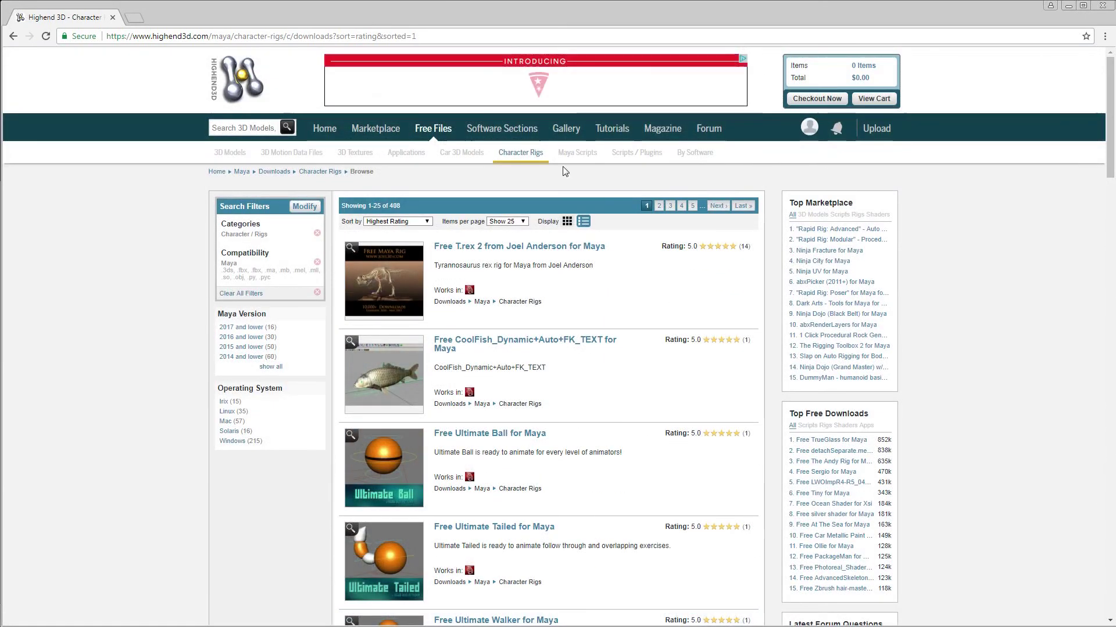
- Browse the Marketplace's paid character rigs filtered to Maya compatibility
mouse_move(383, 129)
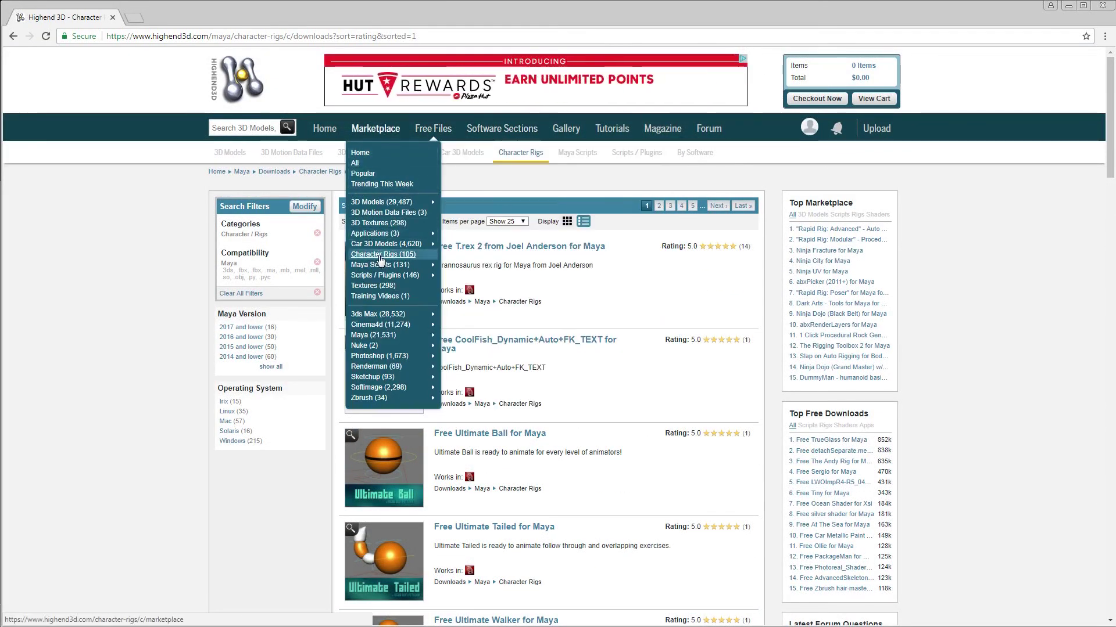
left_click(376, 255)
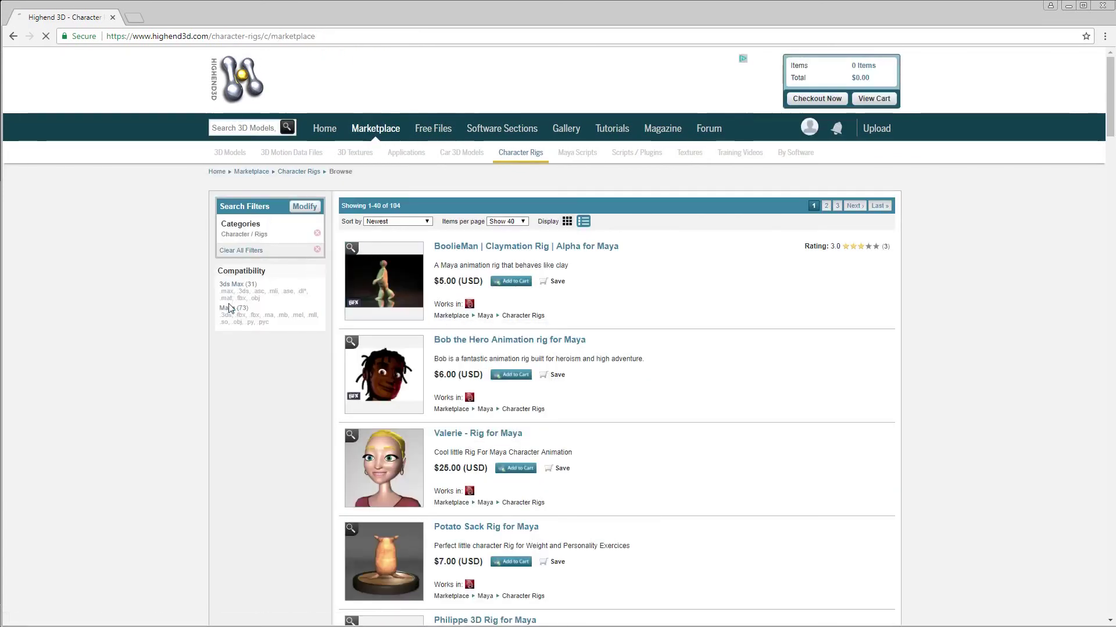
left_click(226, 308)
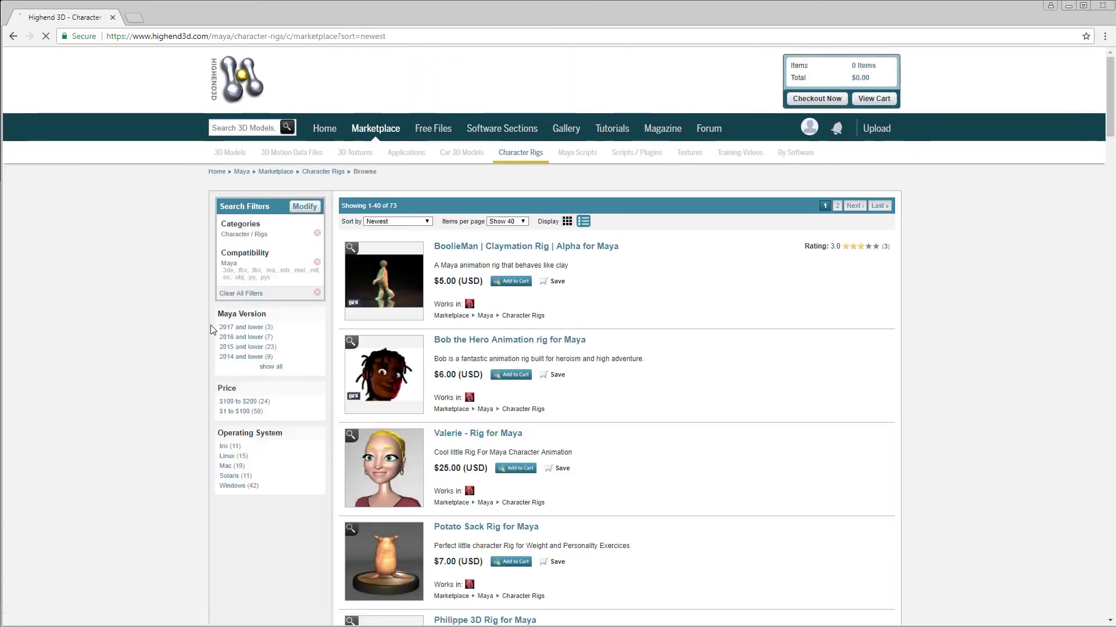
scroll(407, 372, "down", 5)
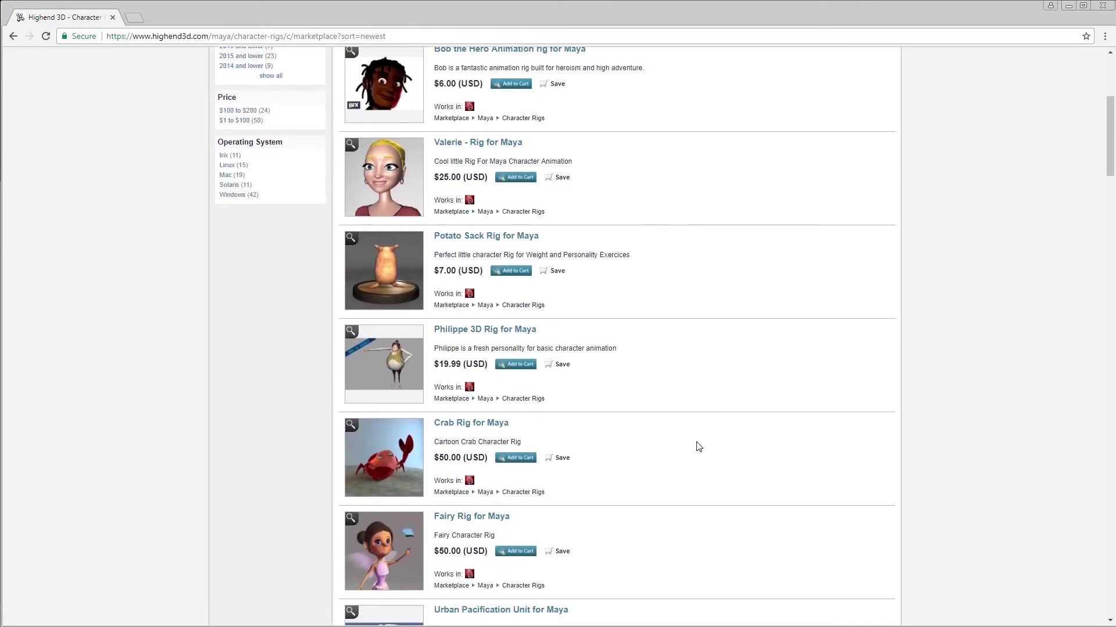
scroll(699, 446, "down", 8)
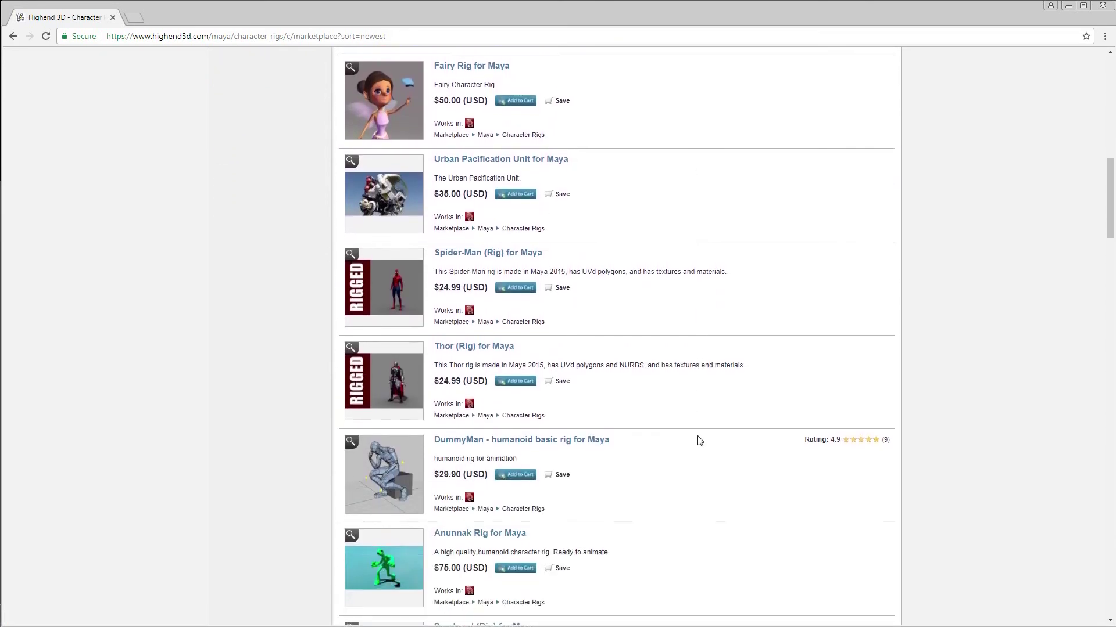
scroll(699, 441, "down", 9)
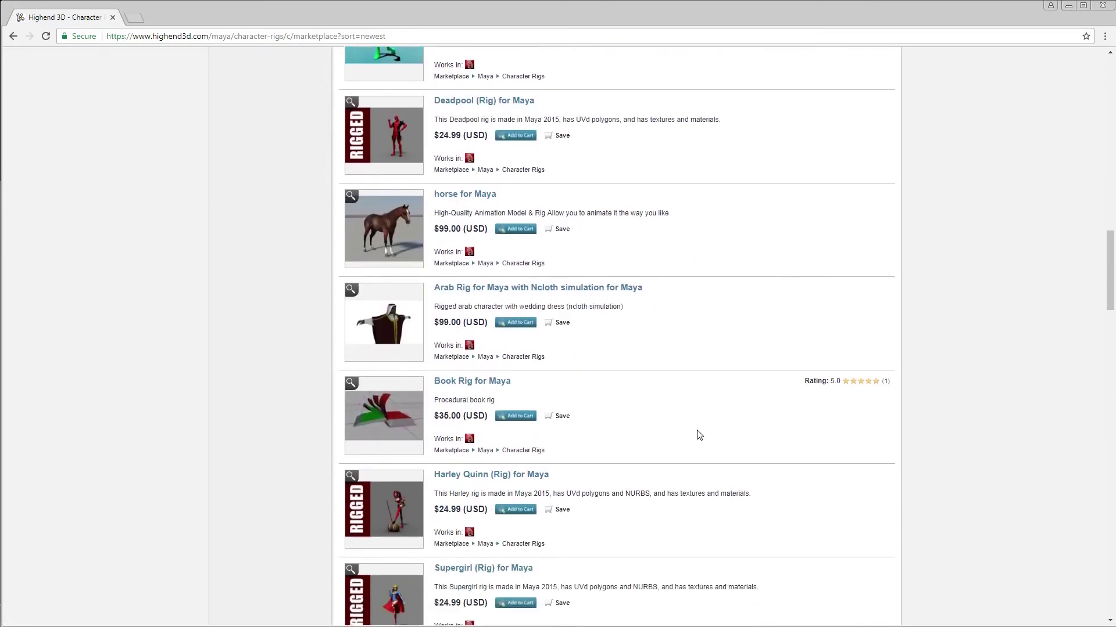
scroll(699, 436, "down", 7)
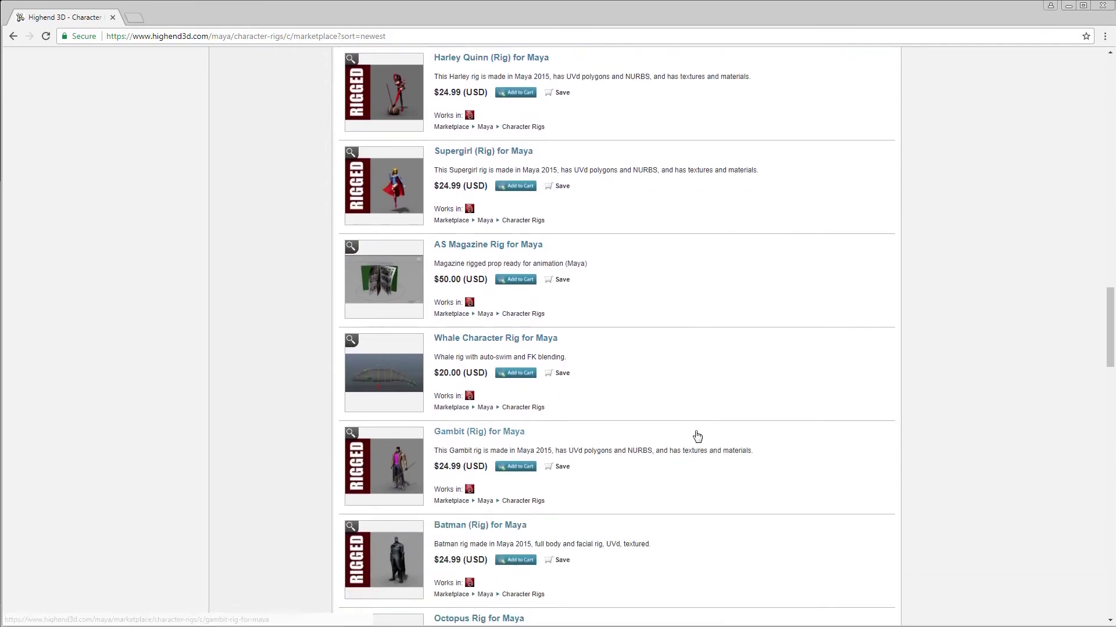
scroll(697, 436, "down", 4)
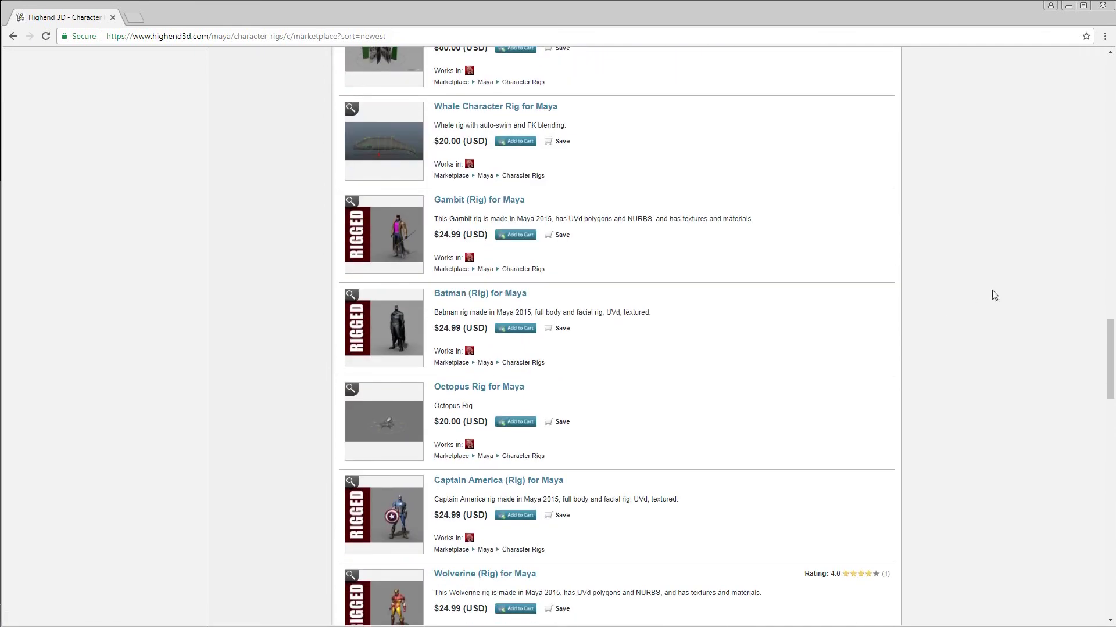
left_click_drag(1109, 361, 1104, 64)
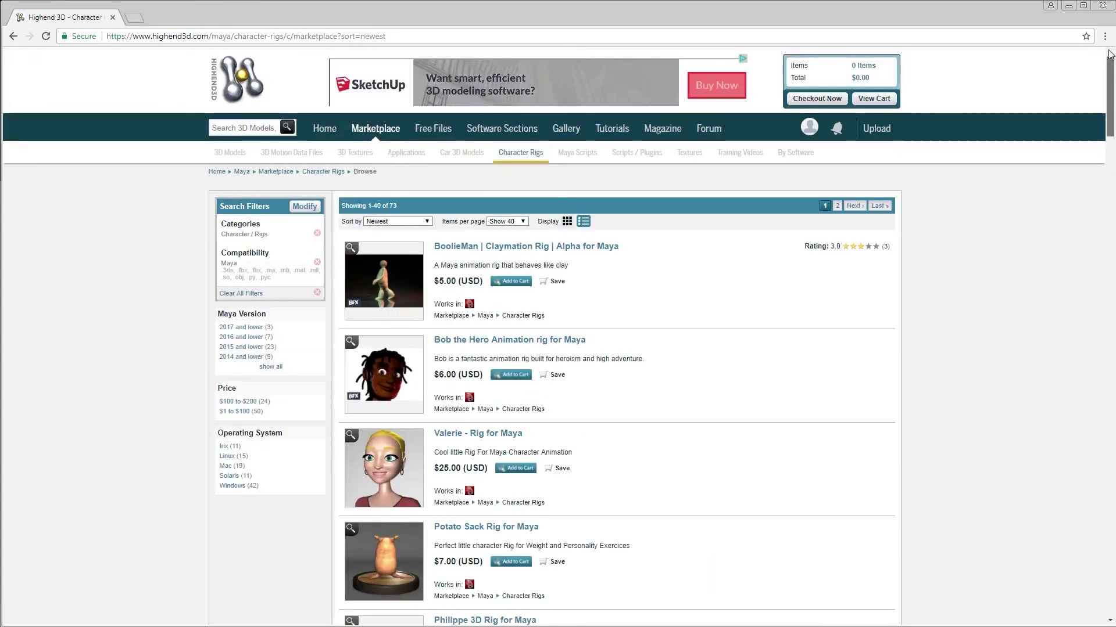
- Return to the free character rigs, filter them to Maya and open the Free Fox Rig for Maya page
mouse_move(433, 129)
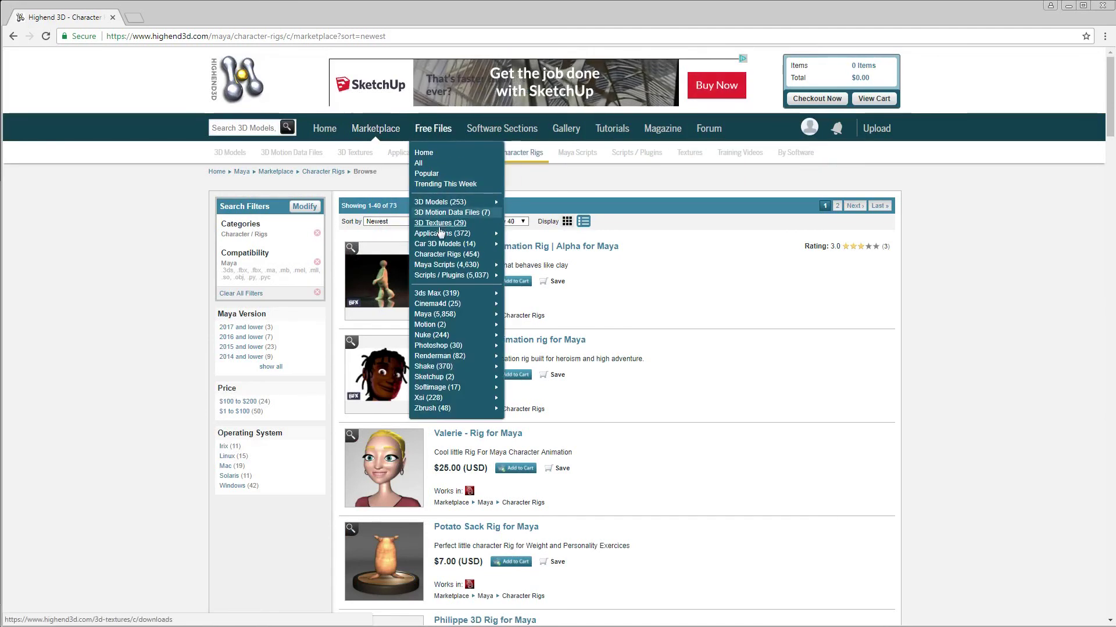
left_click(459, 254)
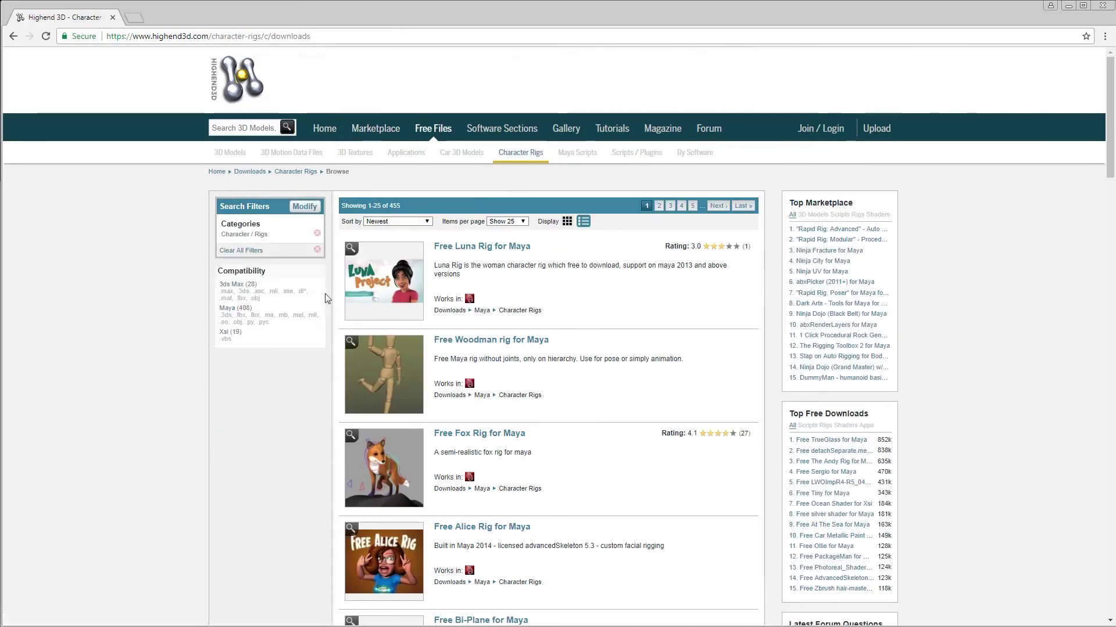
left_click(229, 307)
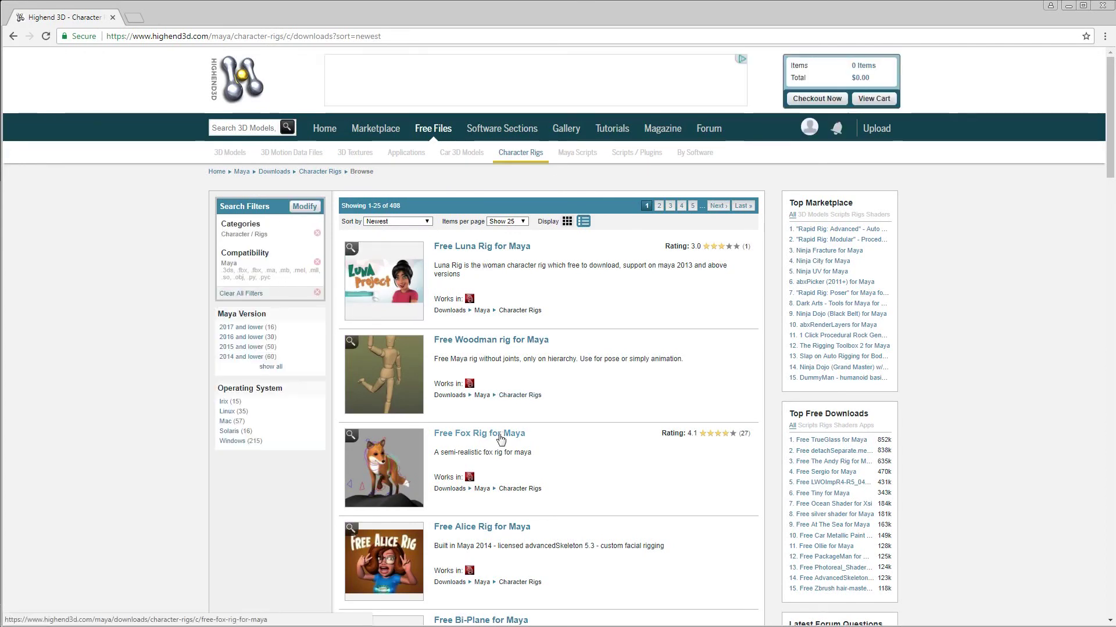
left_click(500, 435)
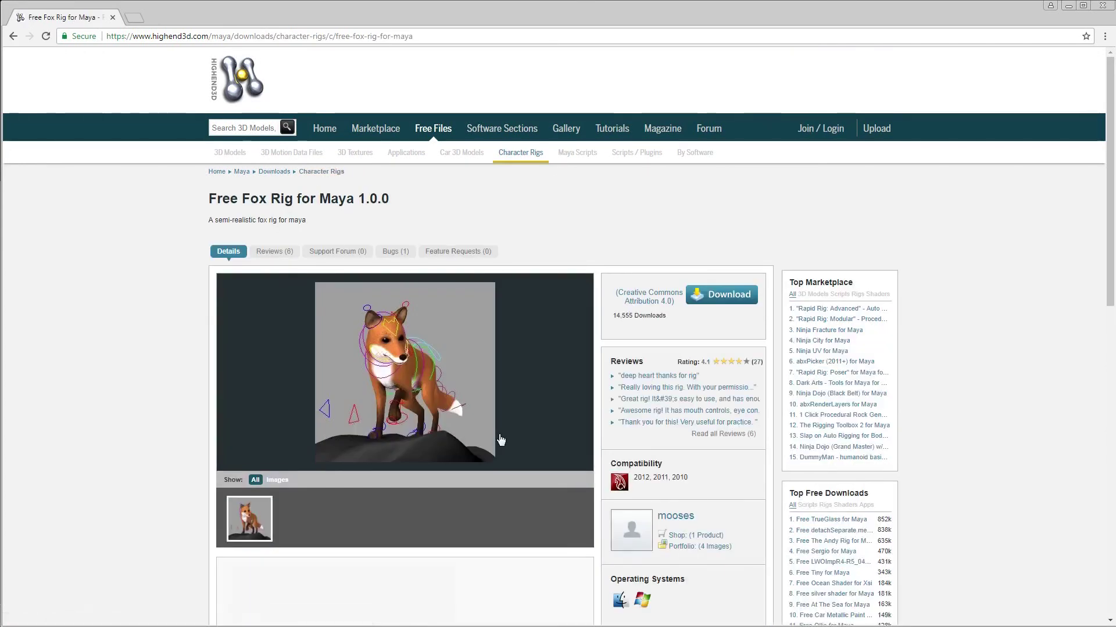
- Look over the Free Fox Rig's details and download the rig
scroll(498, 416, "down", 3)
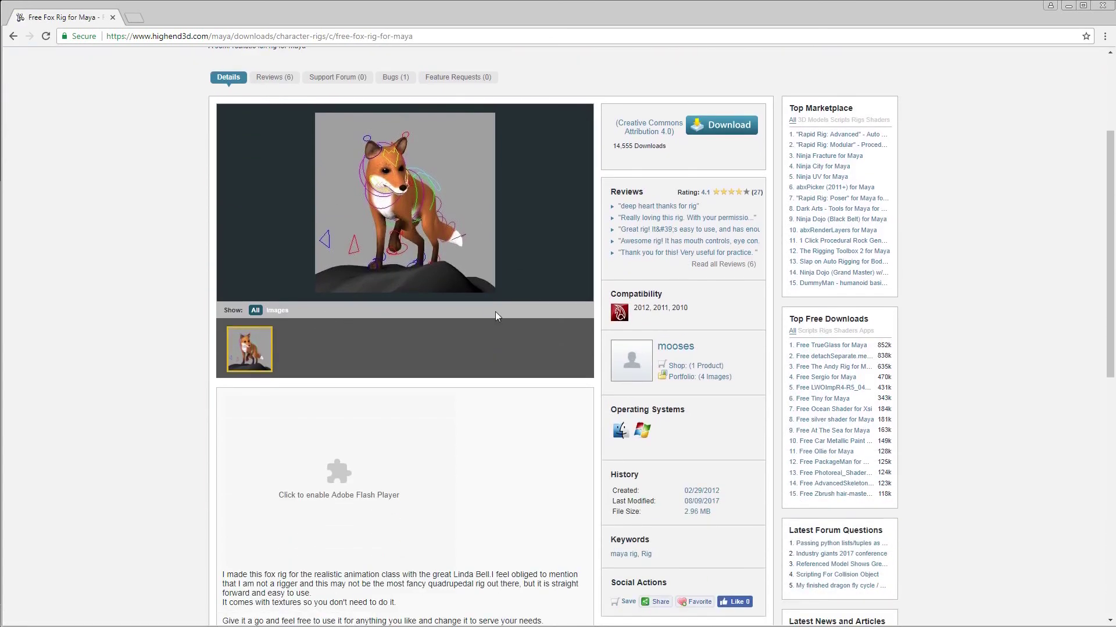
scroll(497, 320, "down", 1)
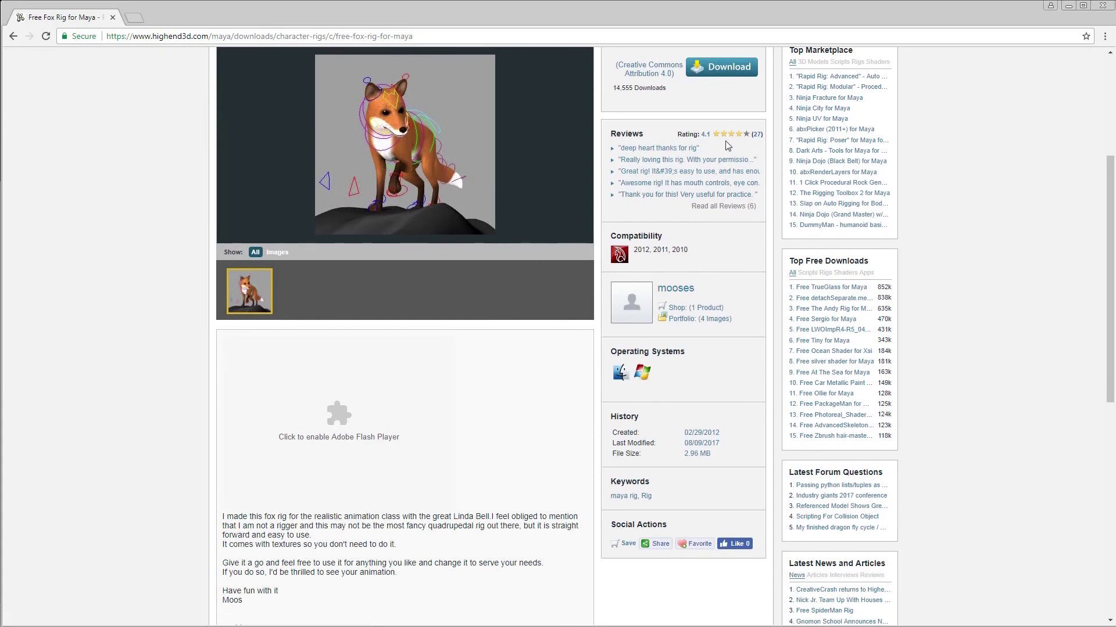
left_click(724, 77)
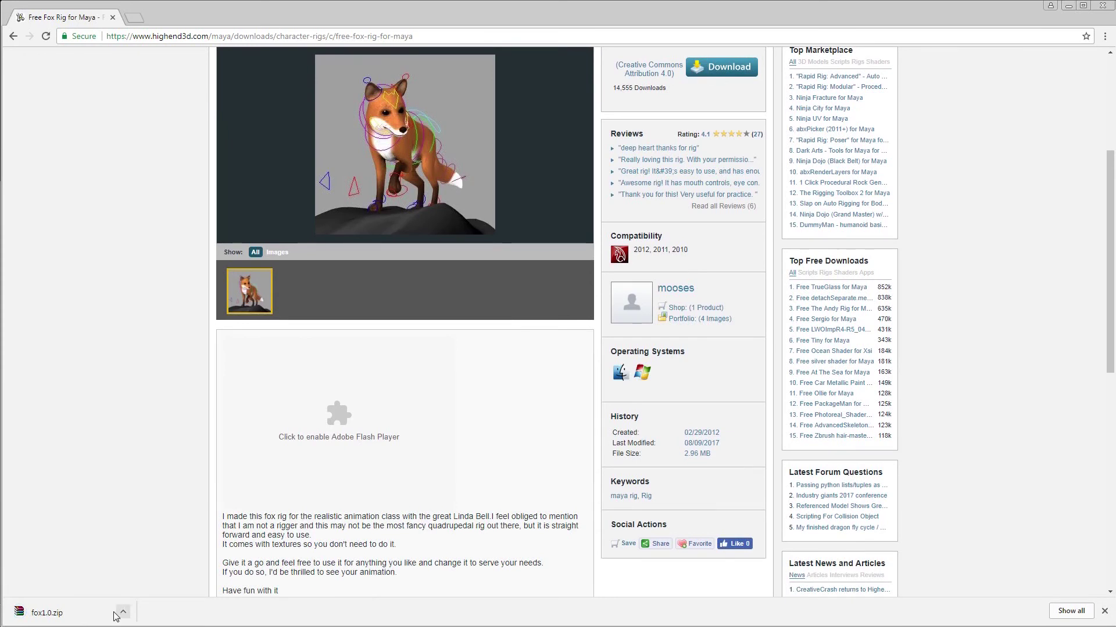
- Open the downloaded fox1.0.zip archive in WinRAR and go into its fox1.0 folder
left_click(116, 610)
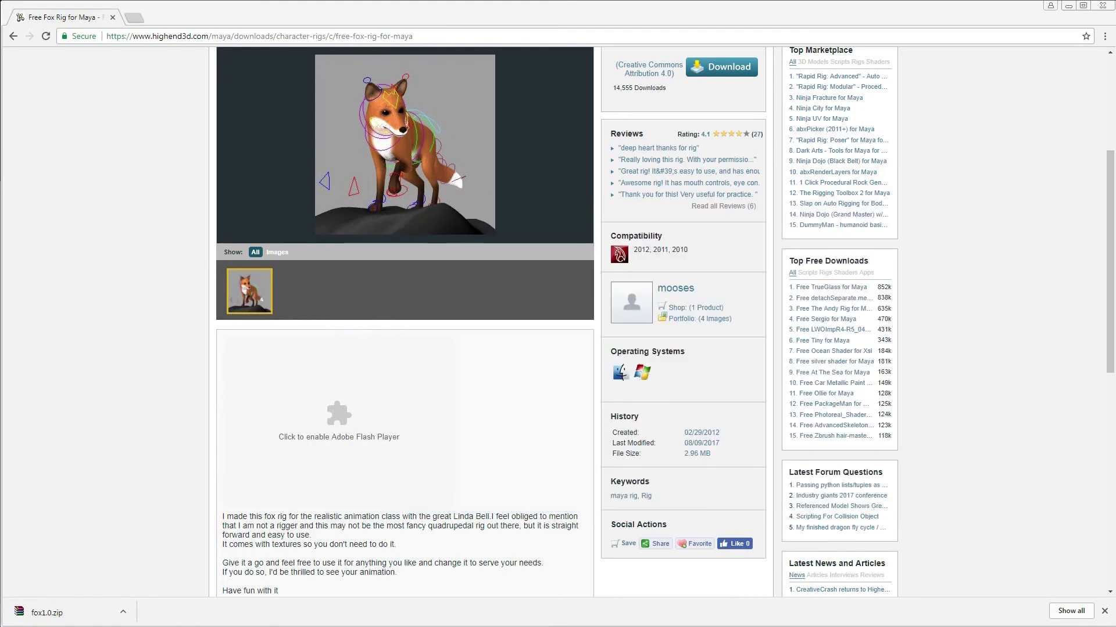
left_click_drag(0, 244, 509, 175)
double_click(276, 281)
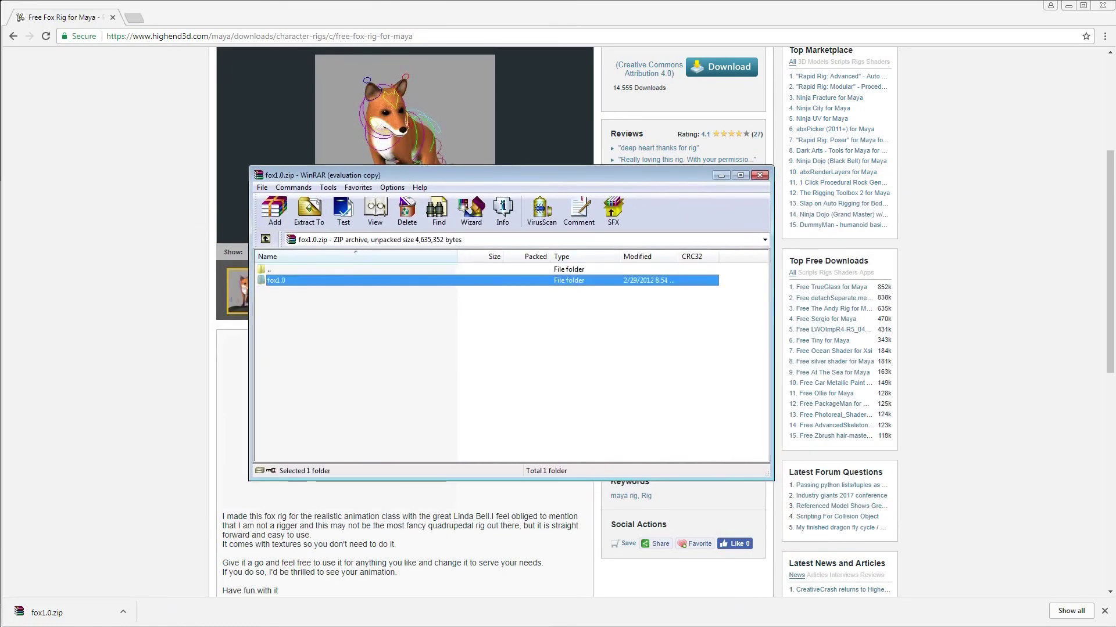
- Go through the archive's texture, Maya and text files, and open ReadMe.txt to read the author's usage notes
key("Down")
key("Down")
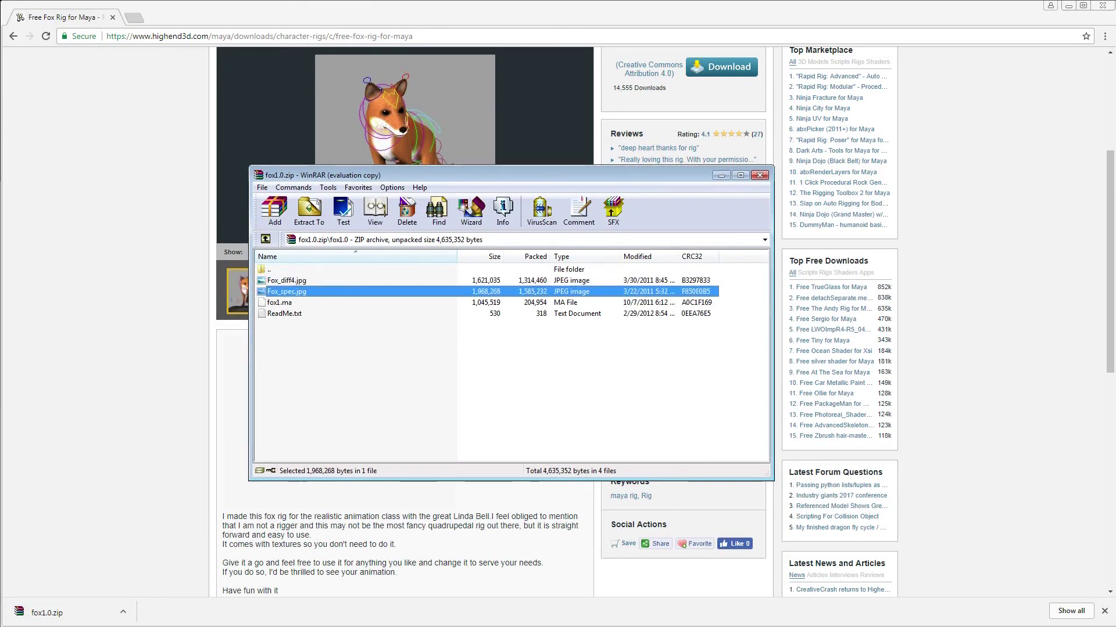
key("Down")
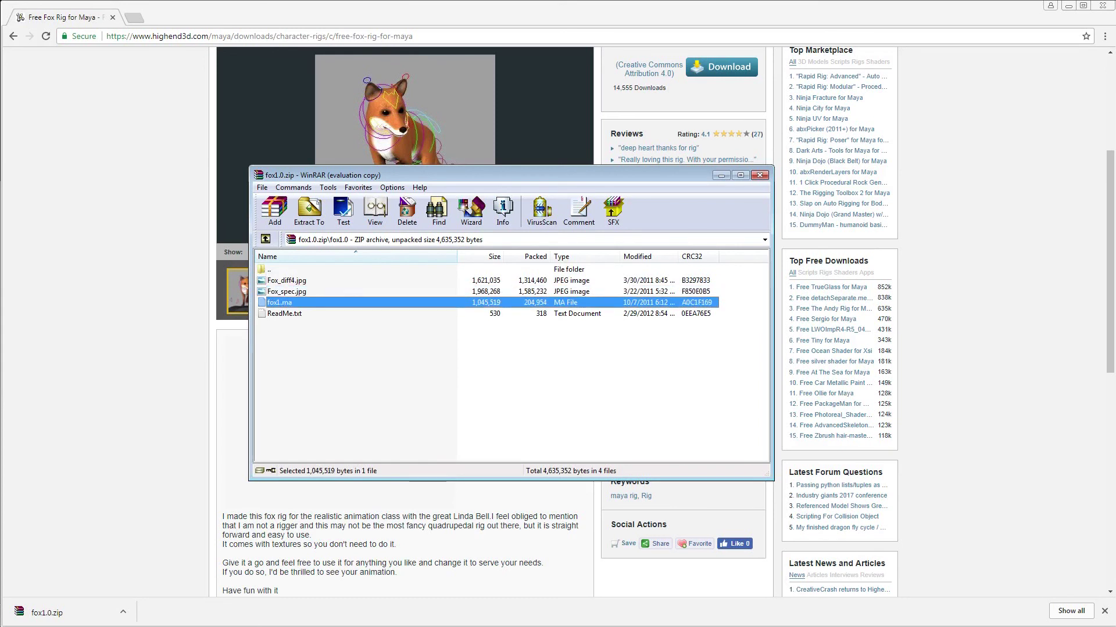
key("Down")
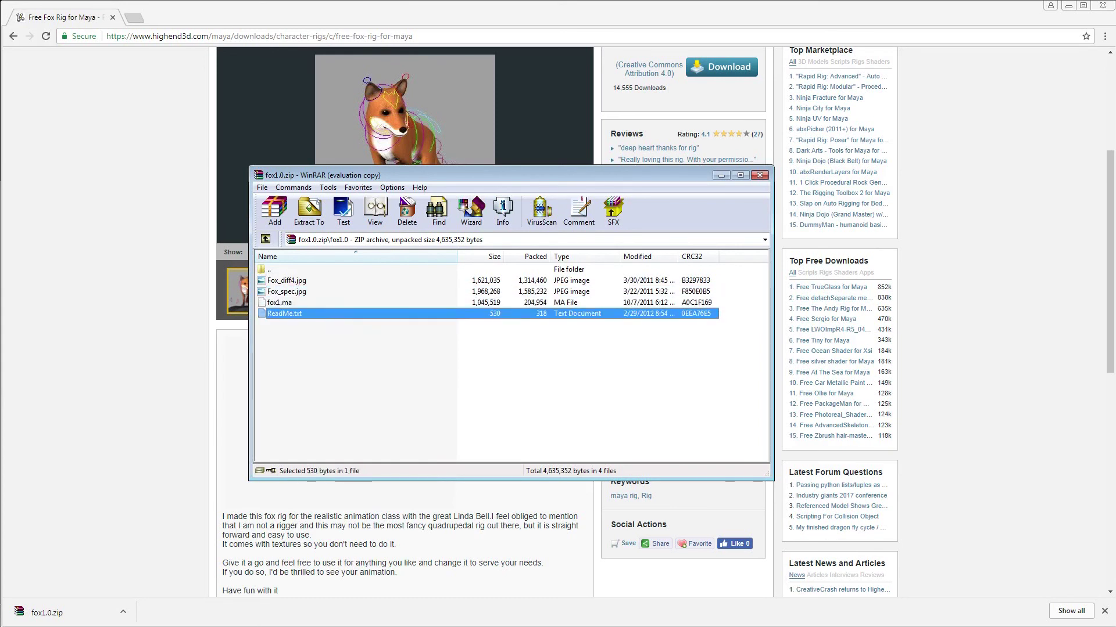
key("Return")
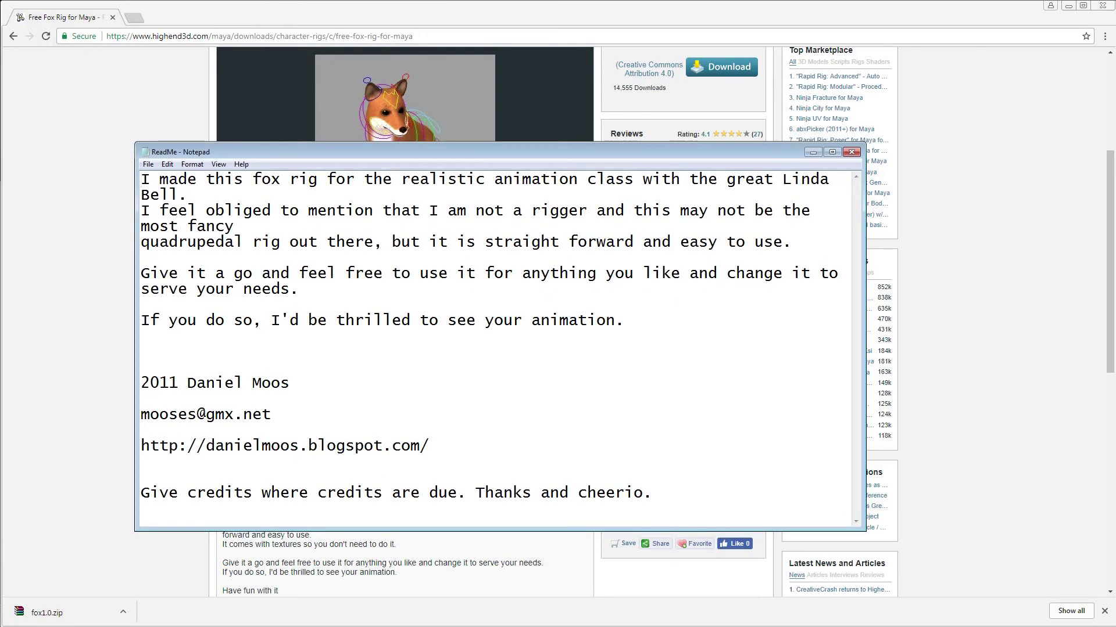
- Close the ReadMe file and the archive window, and return to the downloaded fox1.0.zip
key("alt+F4")
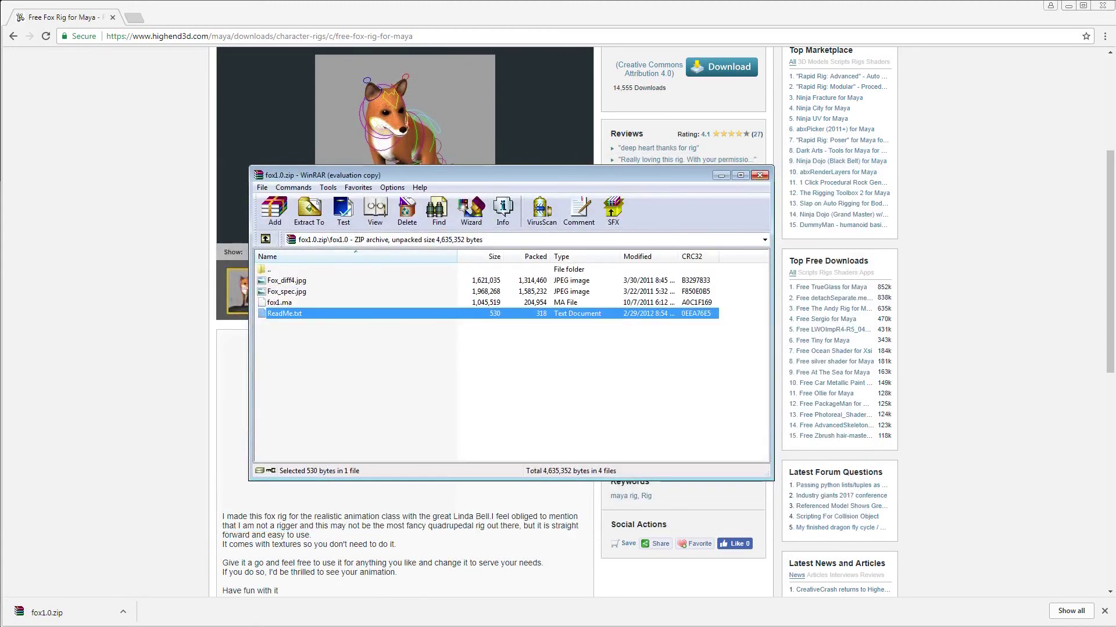
left_click(760, 175)
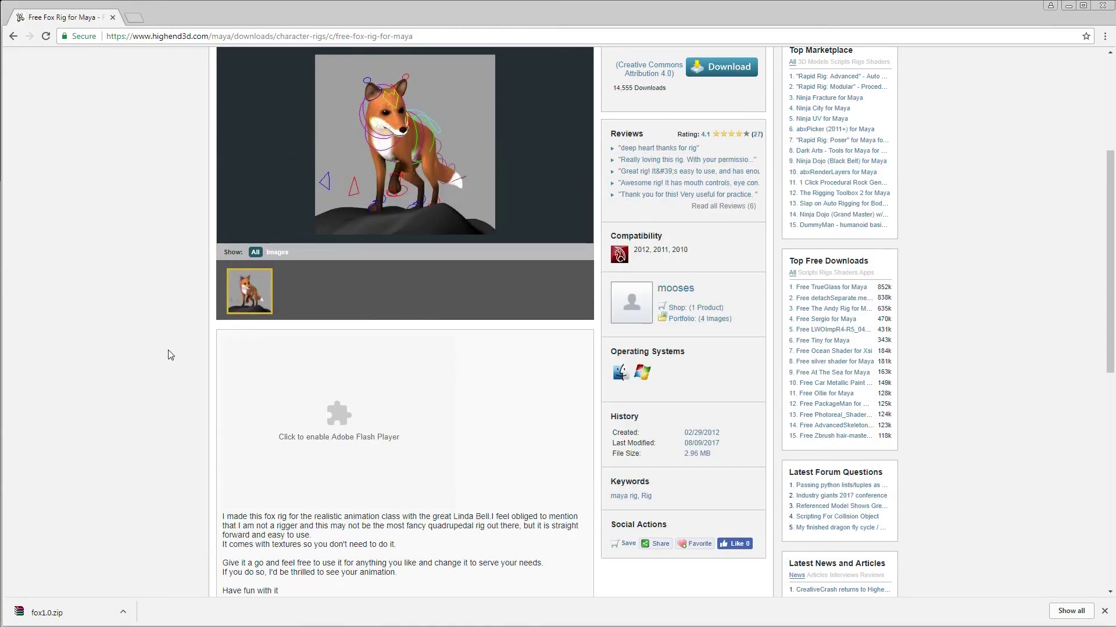
left_click(47, 613)
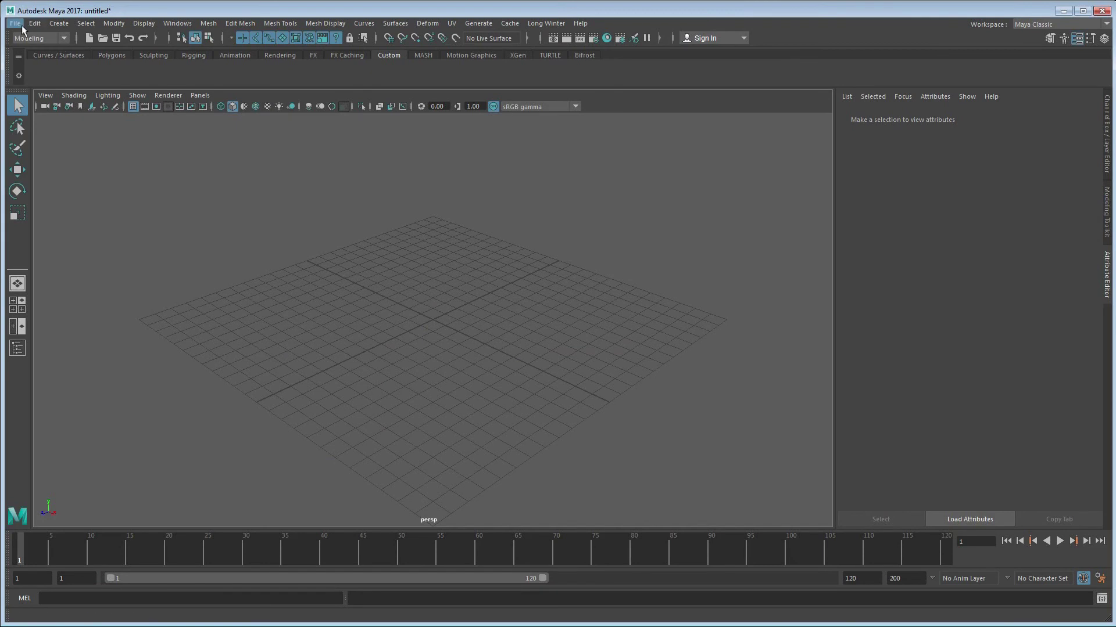
- In Maya, reference fox1.ma from the Desktop fox1.0 folder into the scene with the Reference Editor and close the editor
left_click(15, 23)
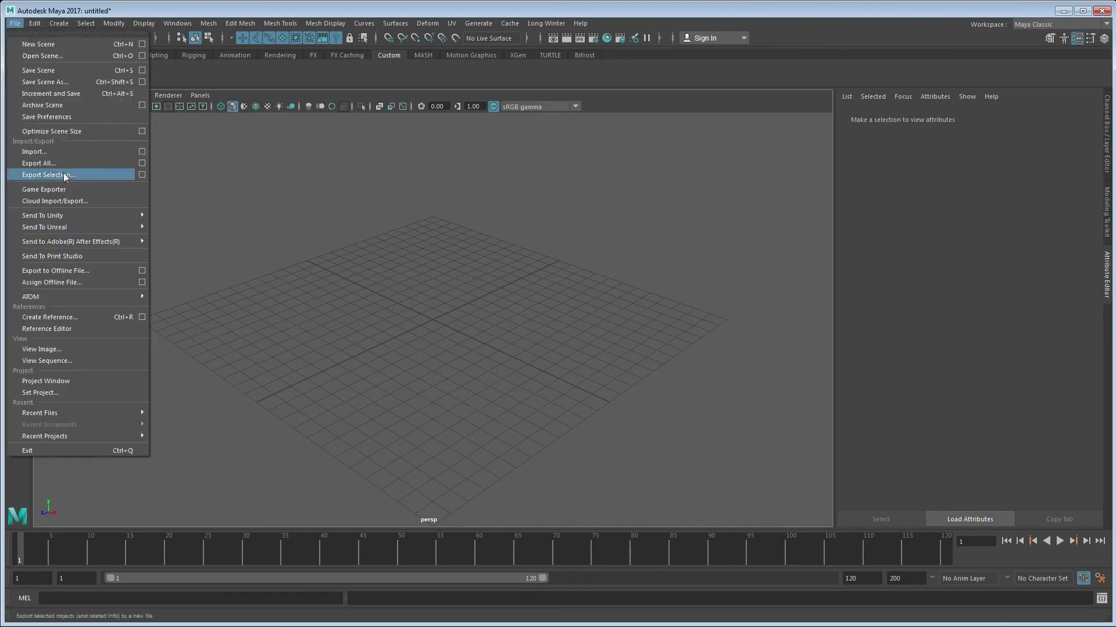
left_click(78, 329)
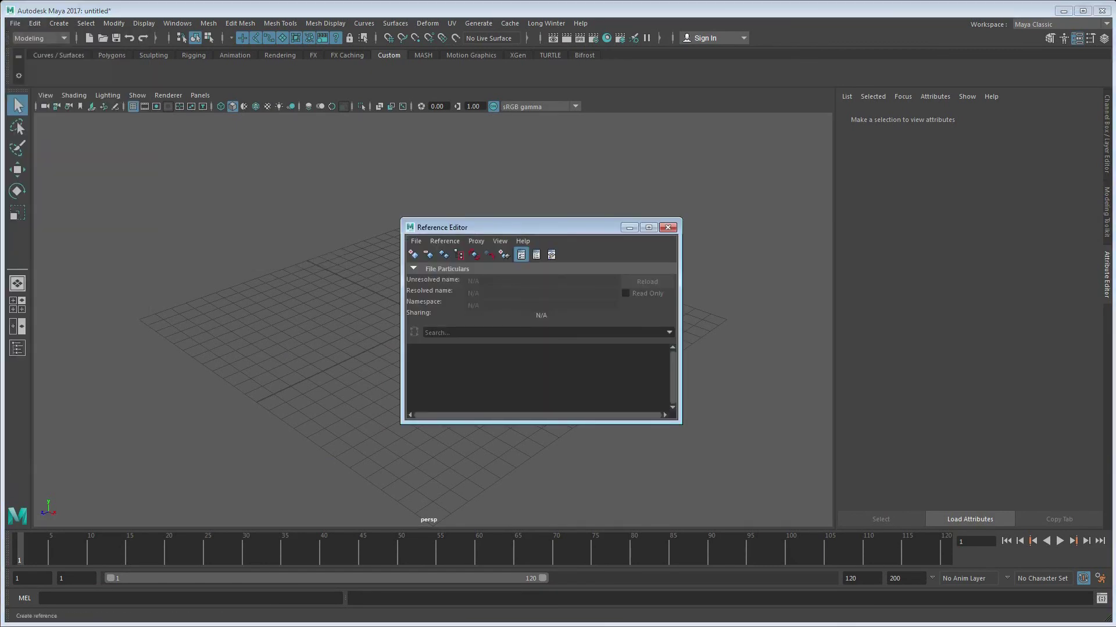
left_click(413, 255)
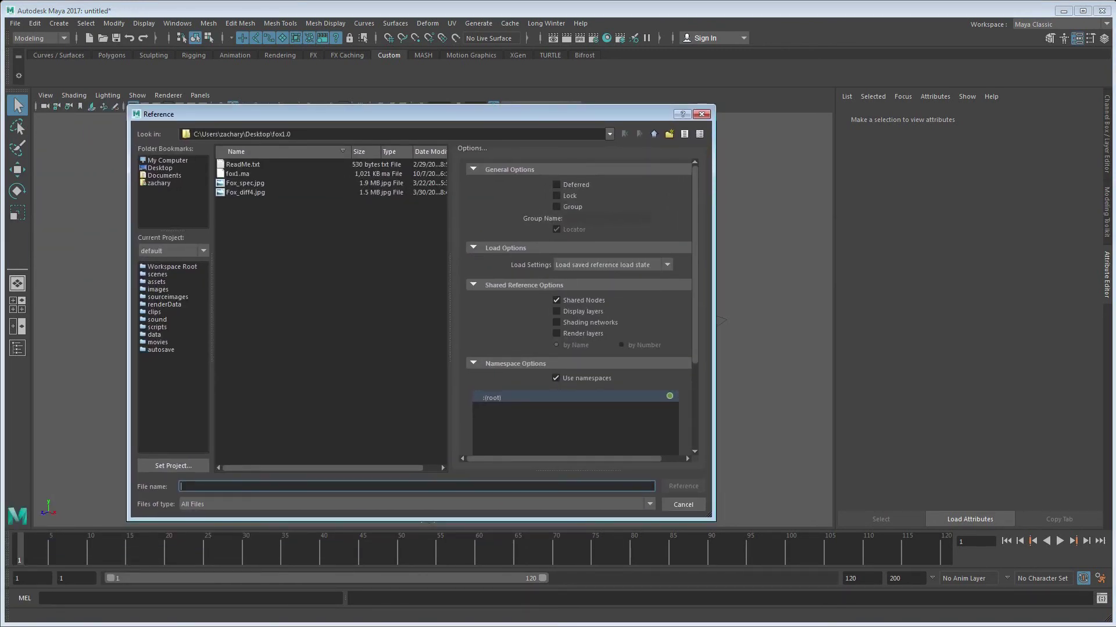
left_click(237, 174)
left_click(683, 485)
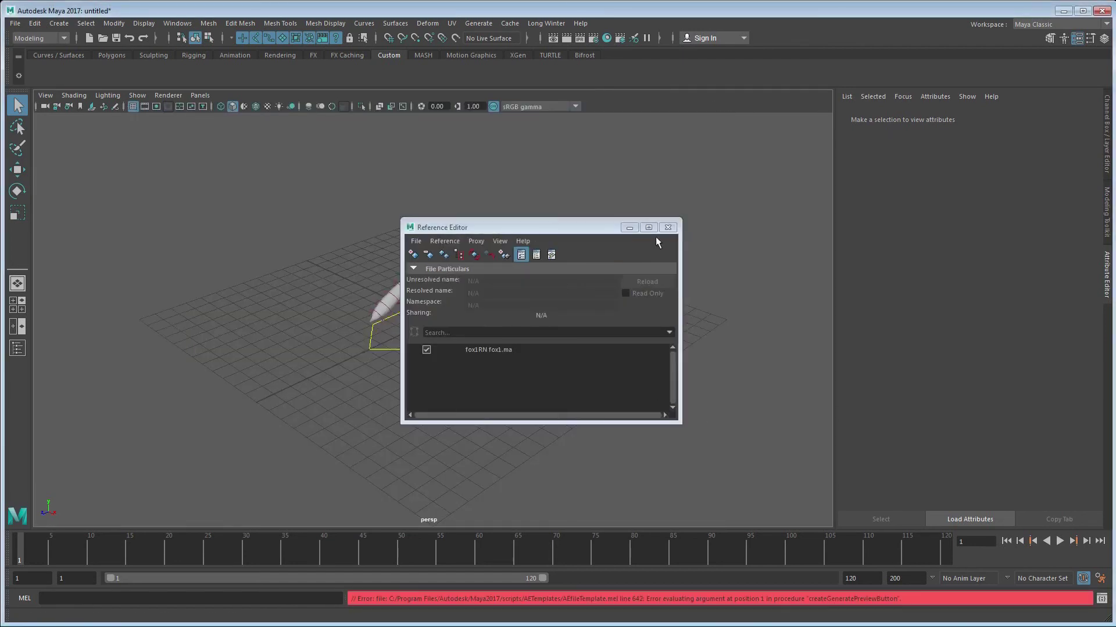
left_click(668, 227)
- View the whole fox rig up close from its side and switch the viewport to textured display
left_click_drag(612, 323, 335, 303, "alt")
scroll(555, 295, "up", 4)
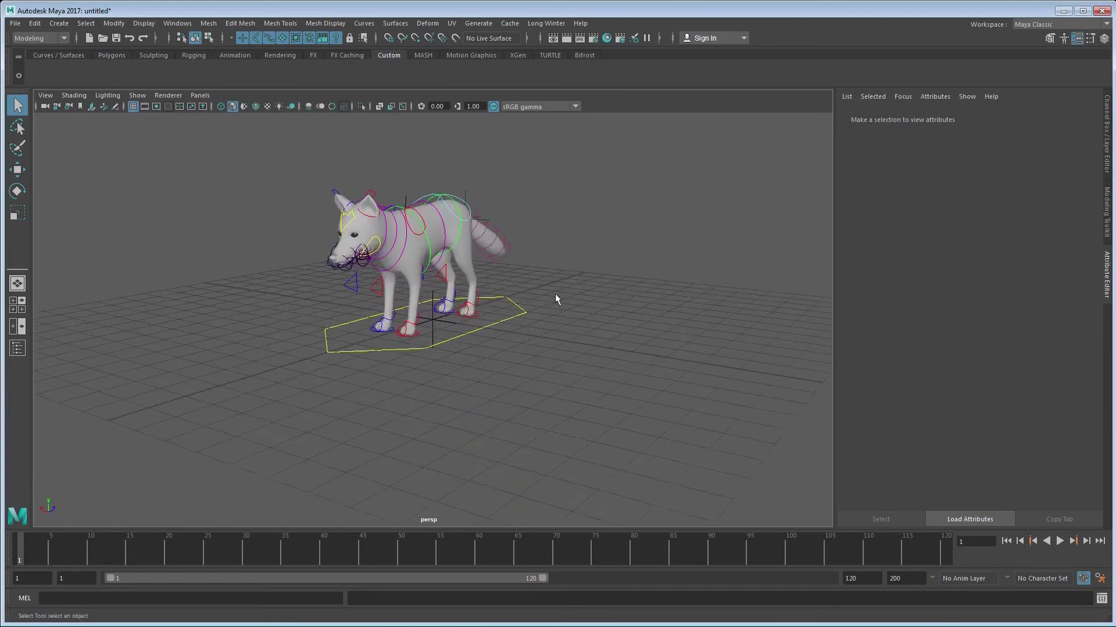
left_click_drag(477, 274, 409, 311, "alt")
scroll(408, 311, "up", 5)
left_click_drag(511, 318, 564, 329, "alt")
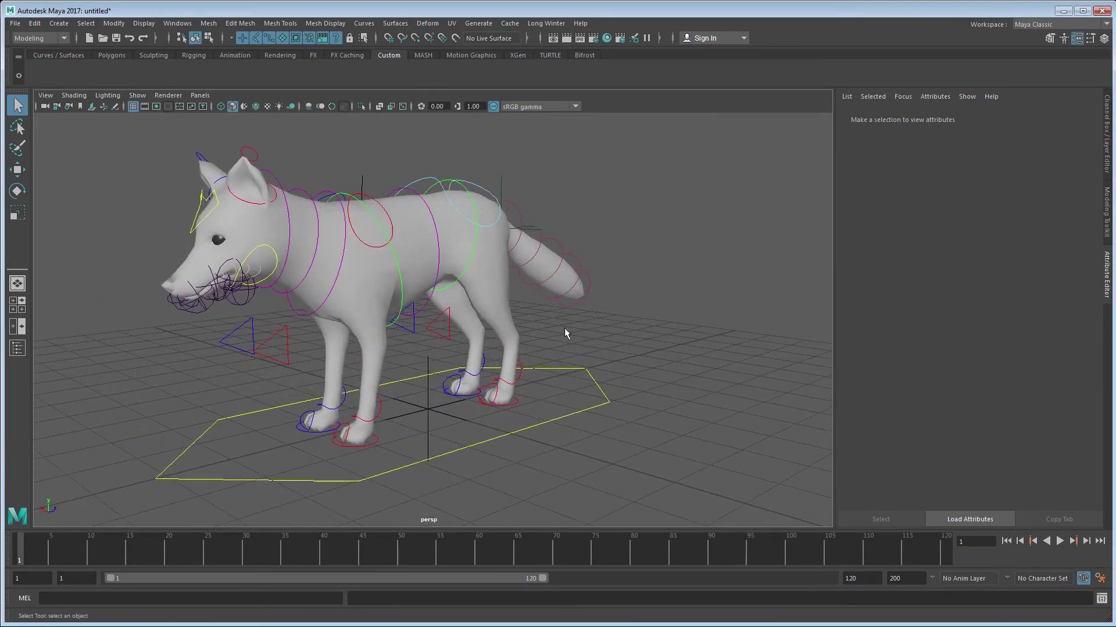
key("5")
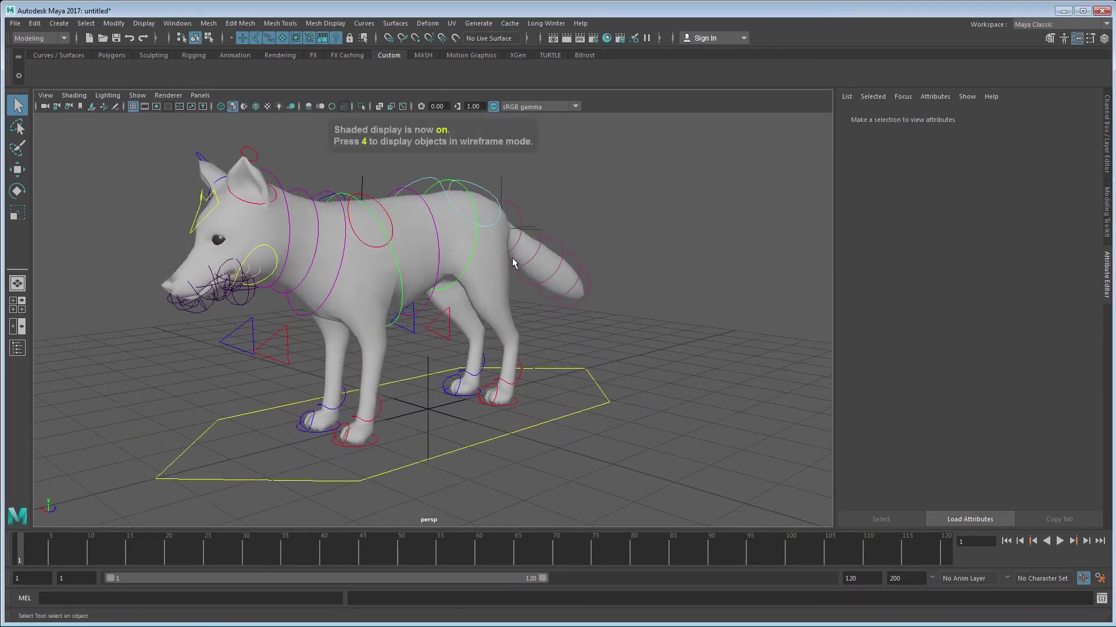
key("6")
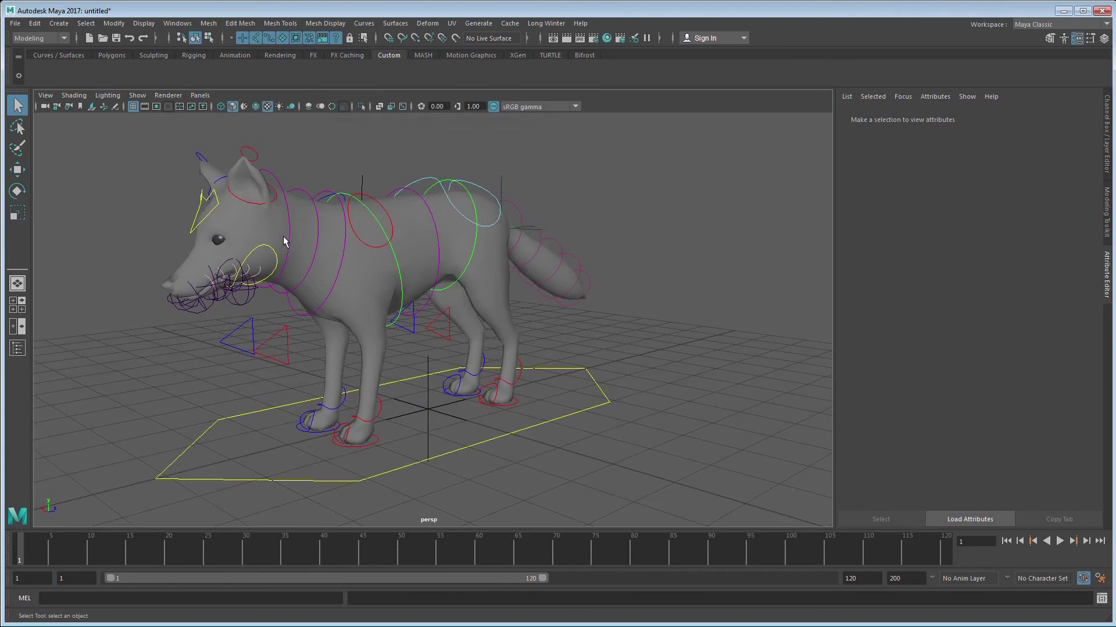
- Open the Hypershade and bring up the file texture connected to the Fox_body material's color
middle_click_drag(377, 258, 452, 278, "alt")
left_click_drag(451, 278, 466, 284, "alt")
left_click(175, 23)
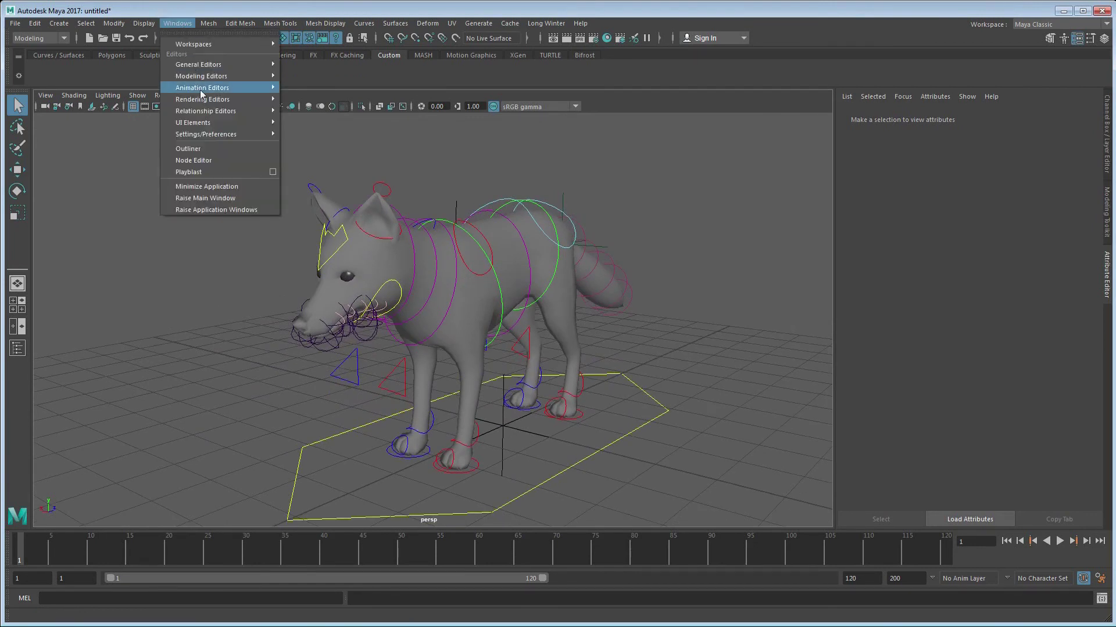
mouse_move(232, 99)
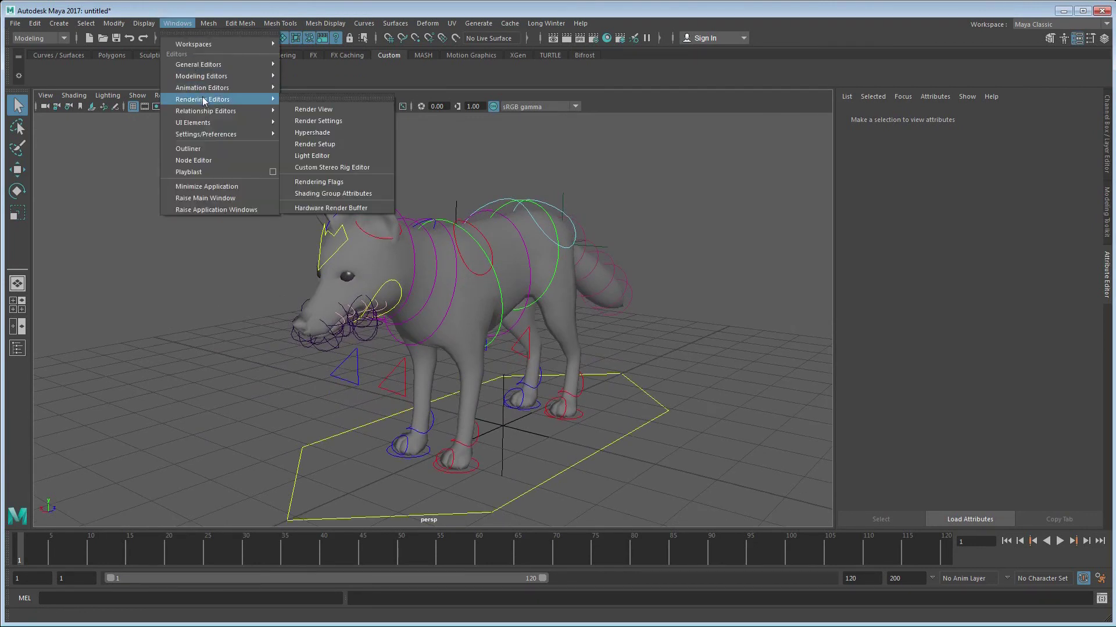
left_click(336, 132)
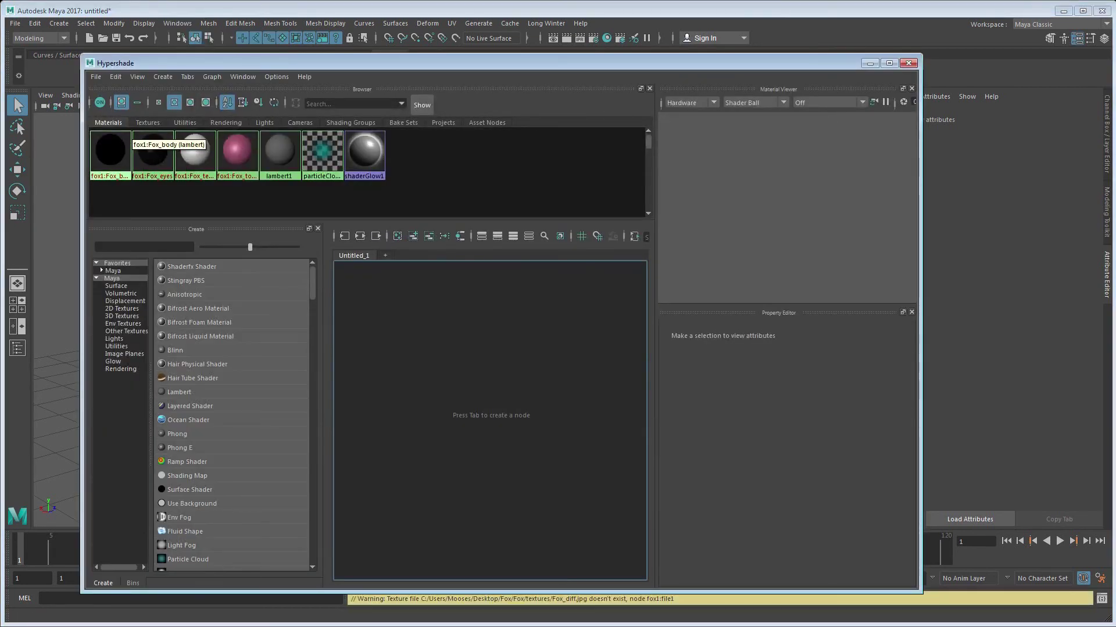
left_click(125, 135)
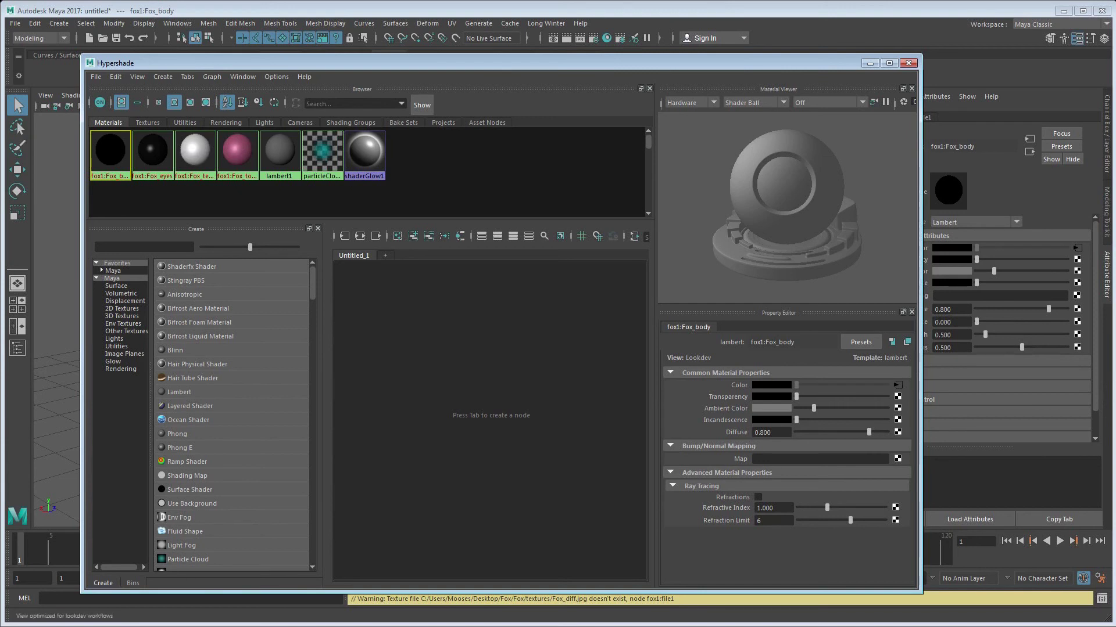
left_click(897, 385)
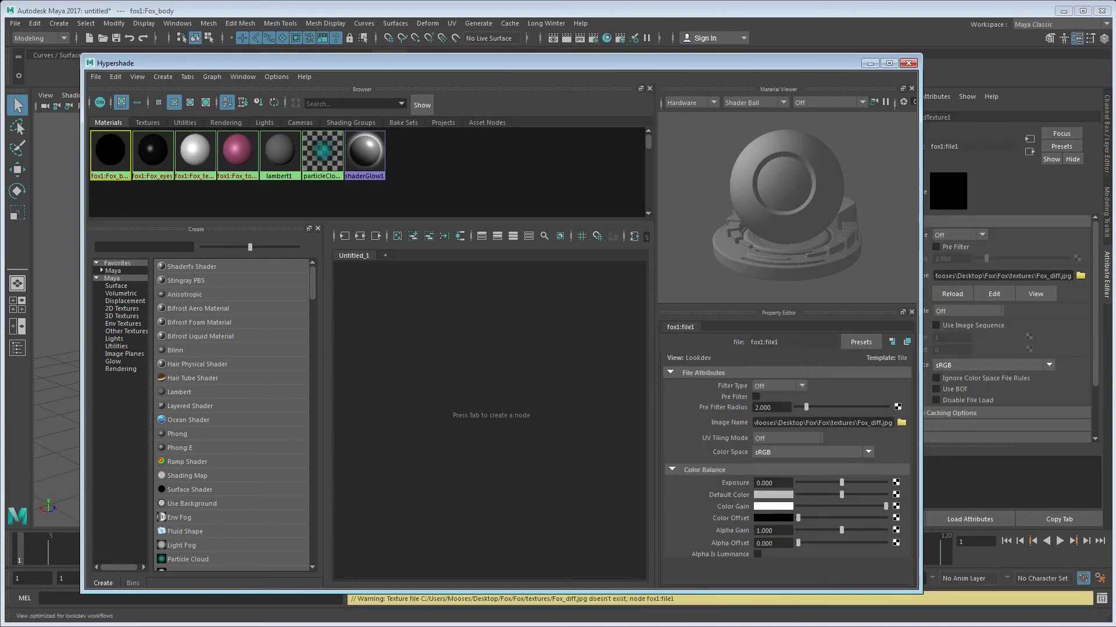
- Replace the body texture's image with Fox_diff4.jpg from the fox1.0 folder and close the Hypershade
mouse_move(816, 423)
left_mouse_down()
mouse_move(748, 423)
mouse_move(805, 422)
left_mouse_up()
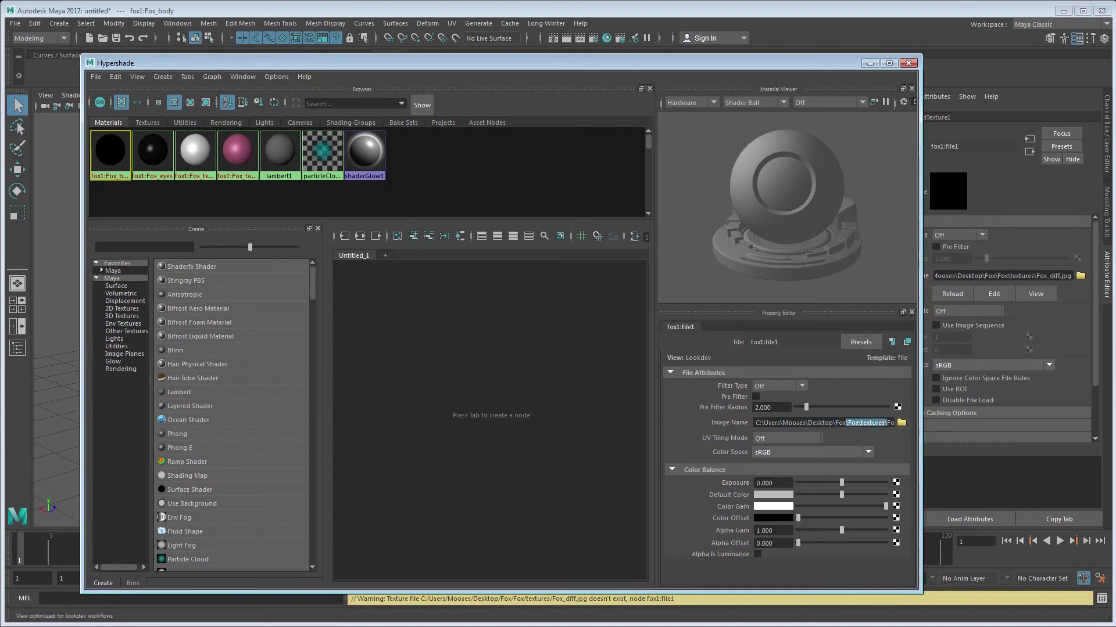
left_click_drag(887, 423, 896, 423)
left_click(901, 423)
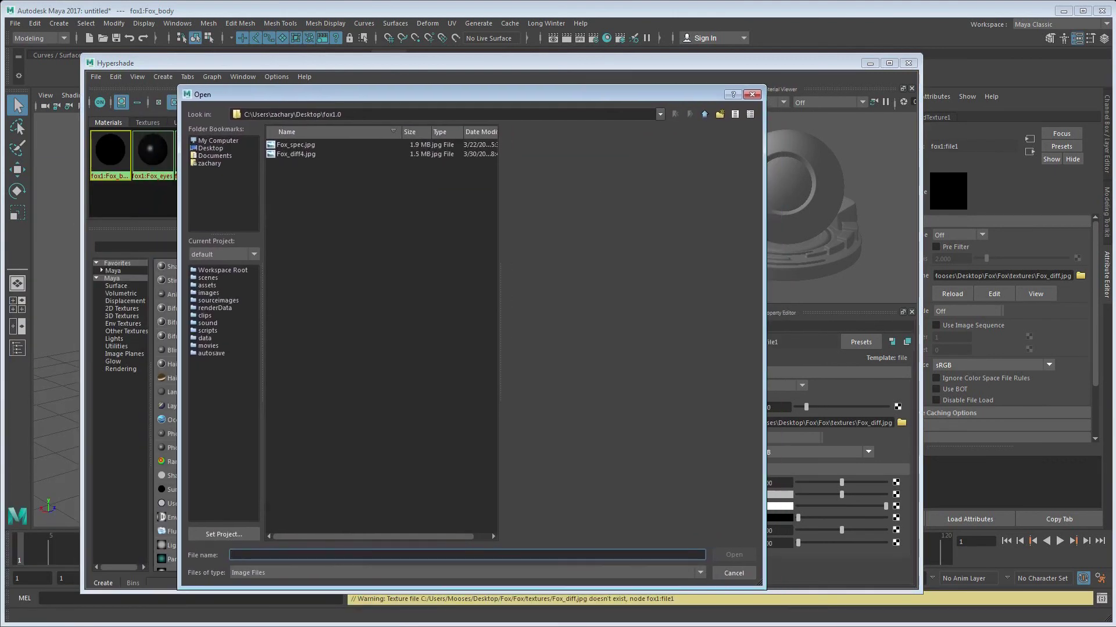
left_click(296, 154)
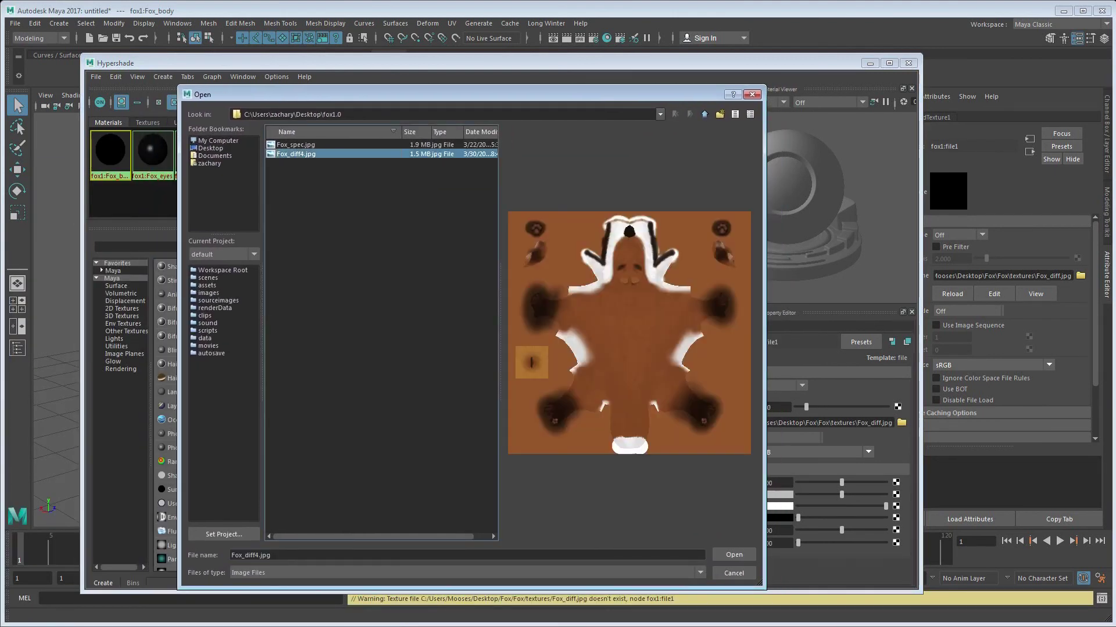
left_click(727, 554)
left_click(908, 63)
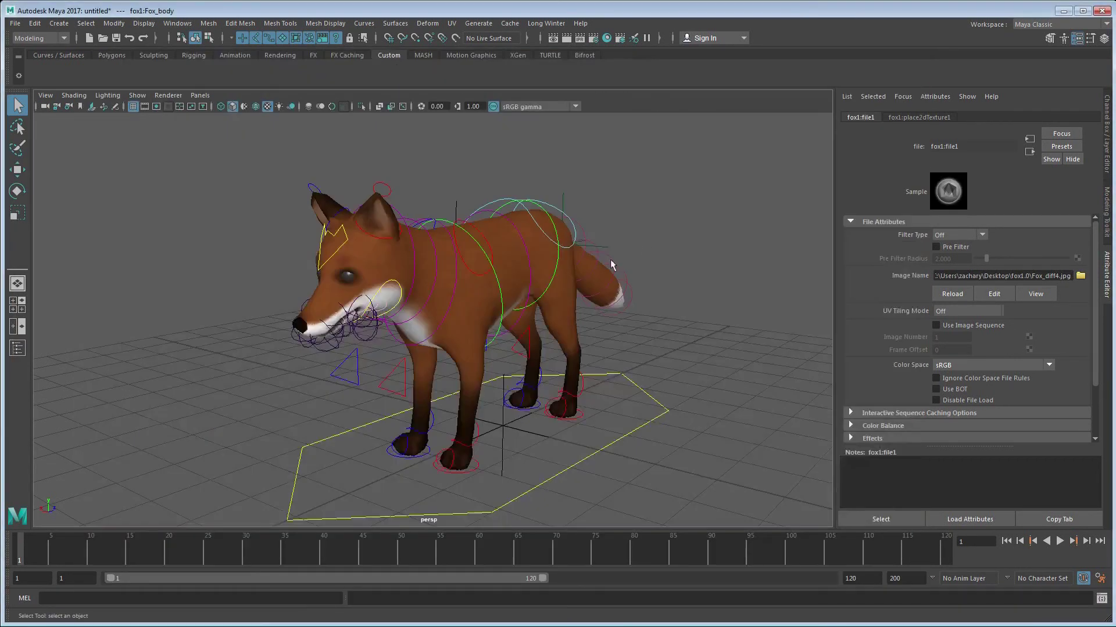
- Clear the selection and limit the viewport's object display to NURBS curves and polygons
left_click(610, 260)
mouse_move(572, 285)
left_mouse_down("alt")
mouse_move(685, 269)
mouse_move(667, 260)
mouse_move(518, 281)
mouse_move(557, 282)
left_mouse_up("alt")
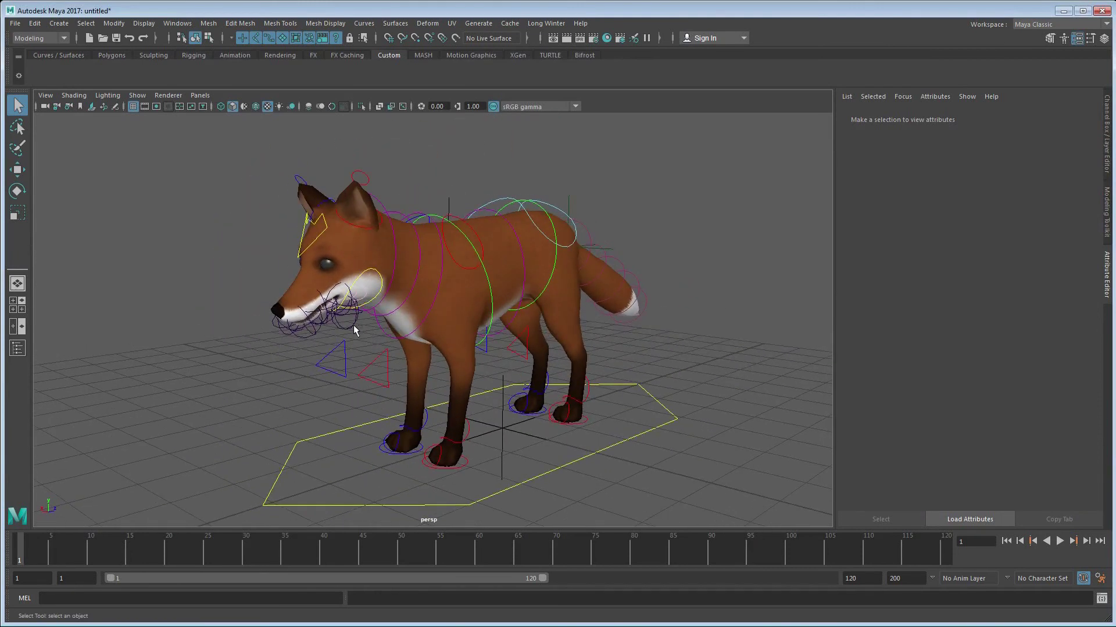
left_click(139, 95)
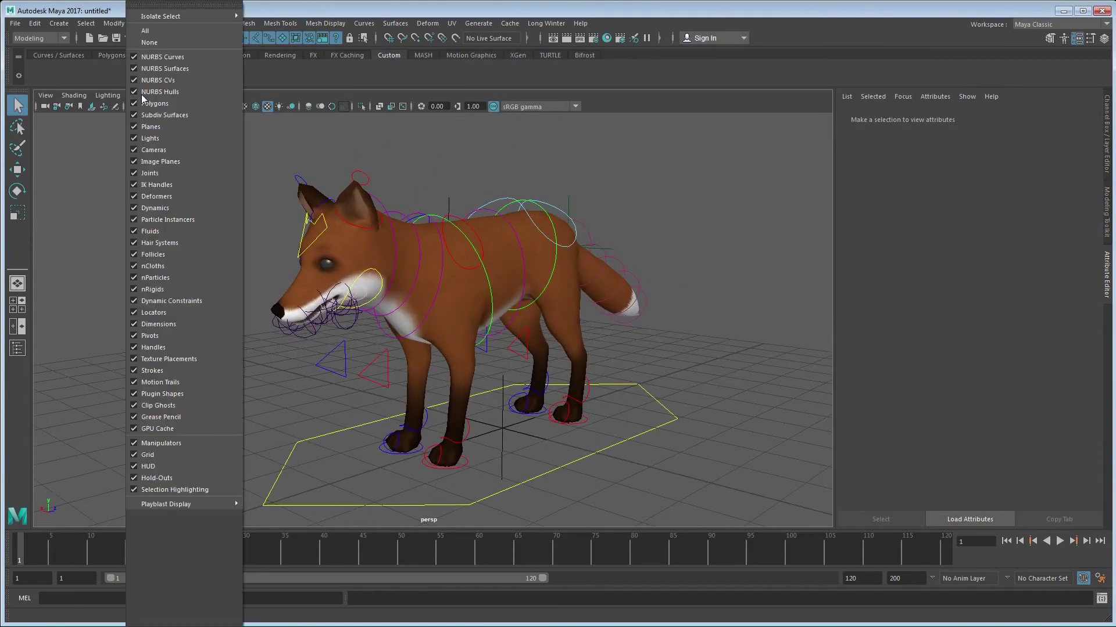
left_click(152, 43)
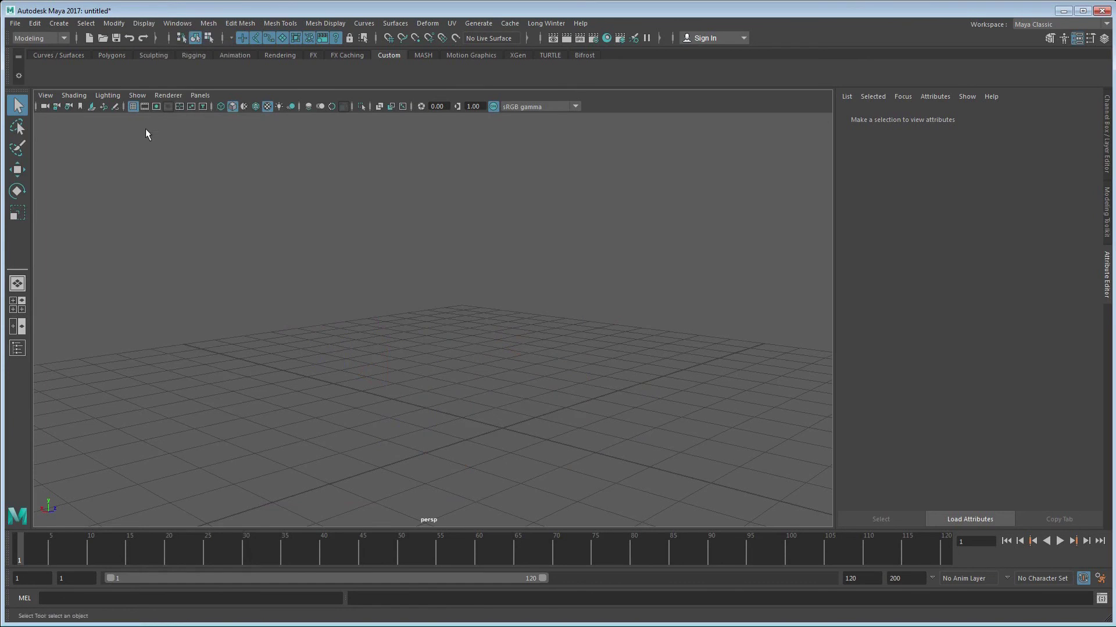
left_click(145, 96)
left_click(159, 156)
left_click(146, 96)
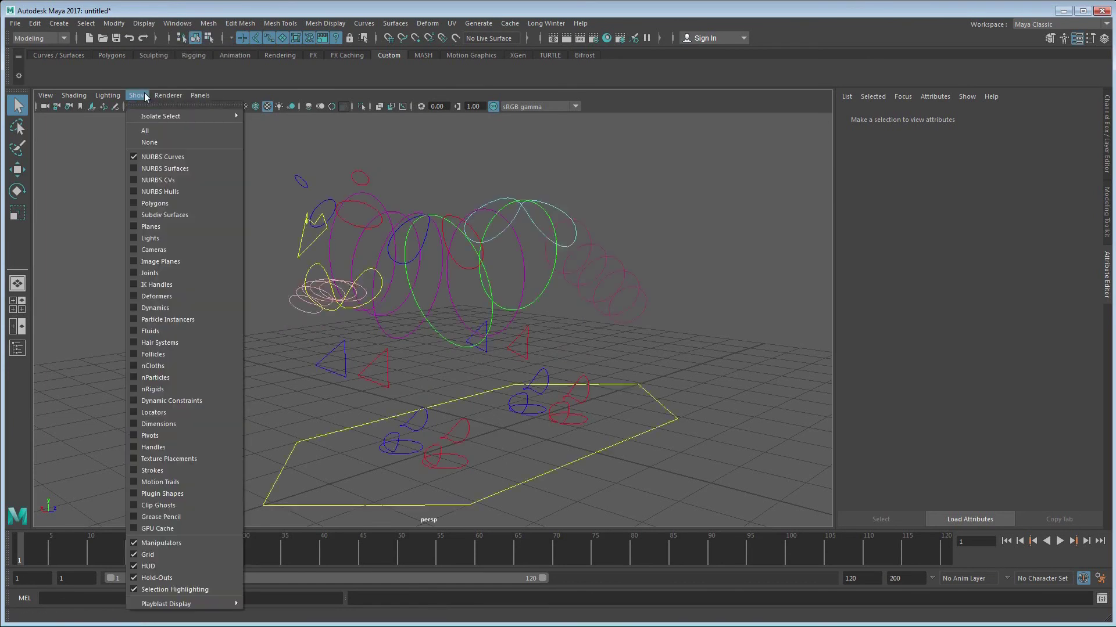
left_click(178, 203)
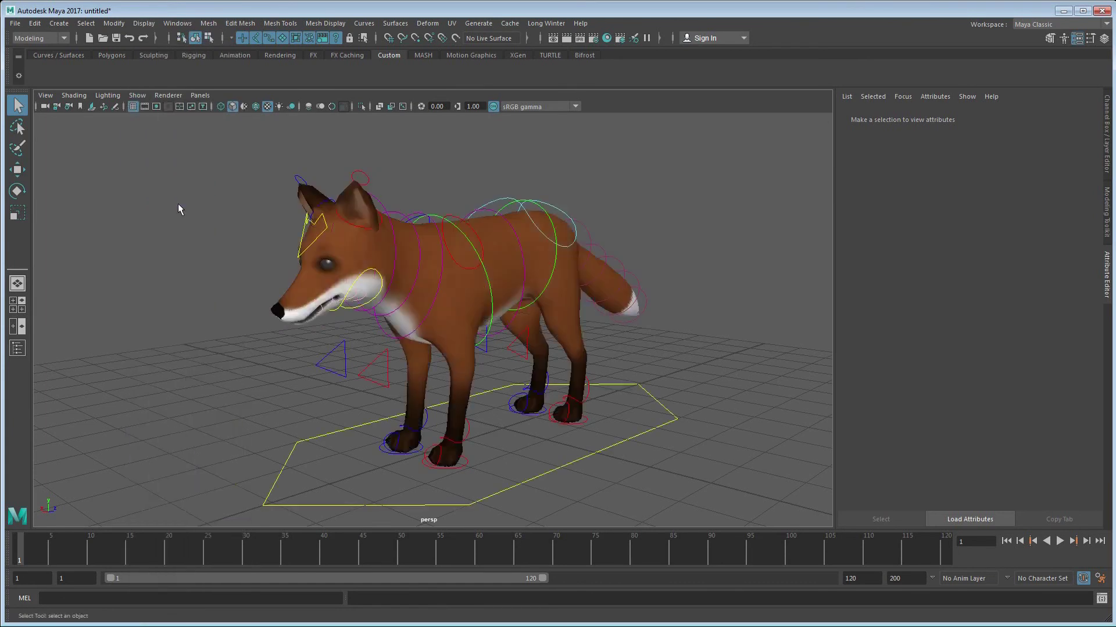
- Test selecting the fox's mid-spine control, clear the selection, and show the Channel Box with the layer list
left_click(457, 317)
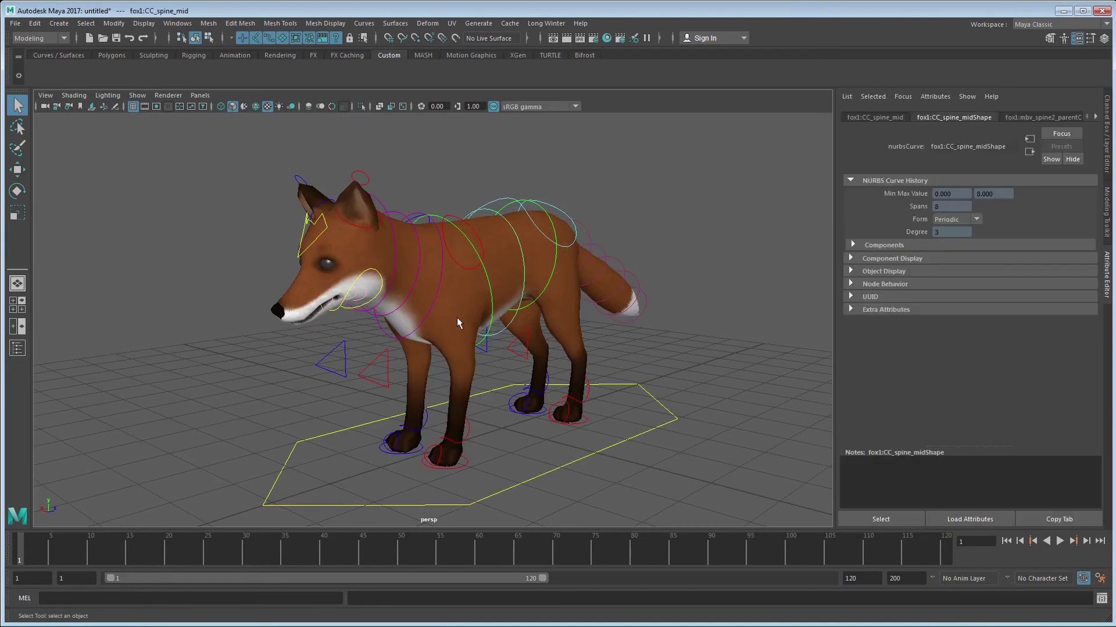
left_click(681, 299)
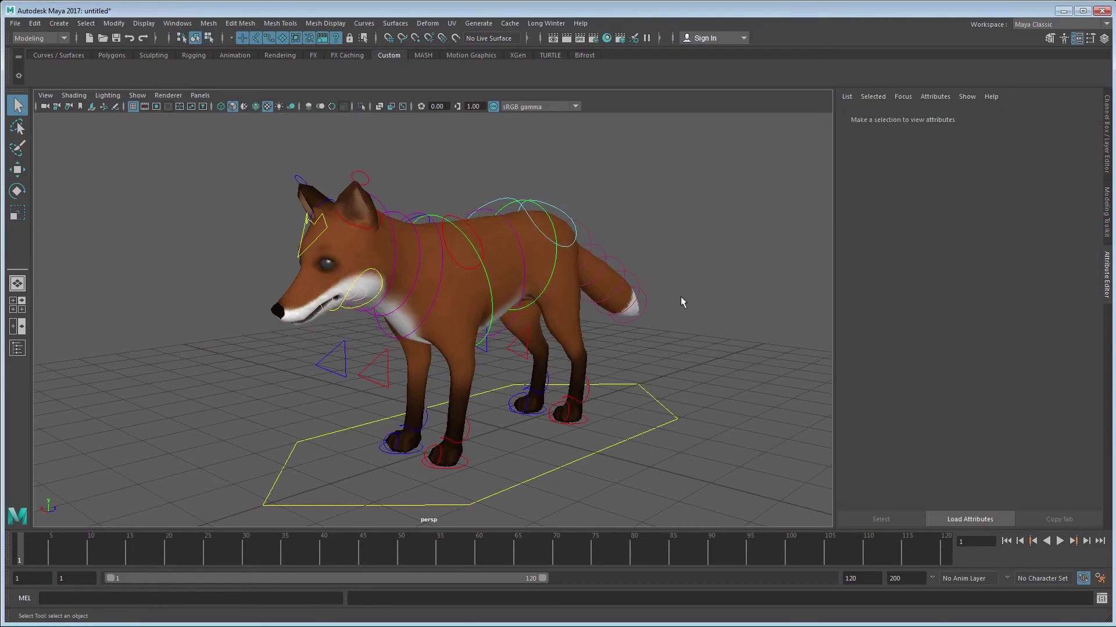
left_click(1106, 165)
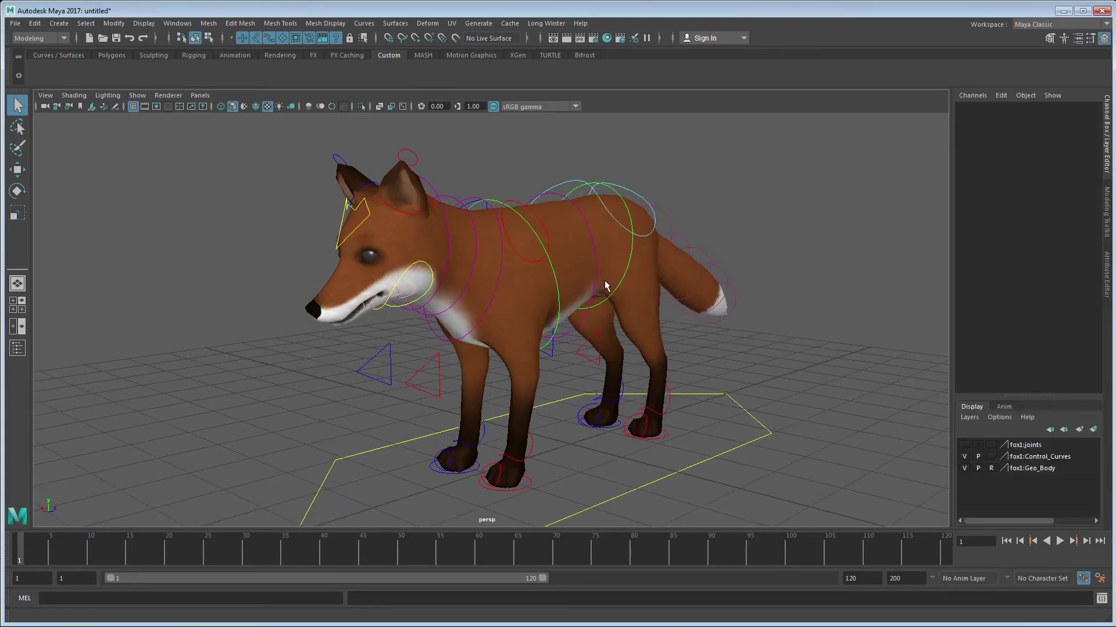
- Try raising the fox's front leg by moving the CC_l_legFT control up about 0.93 in Y
scroll(605, 285, "down", 3)
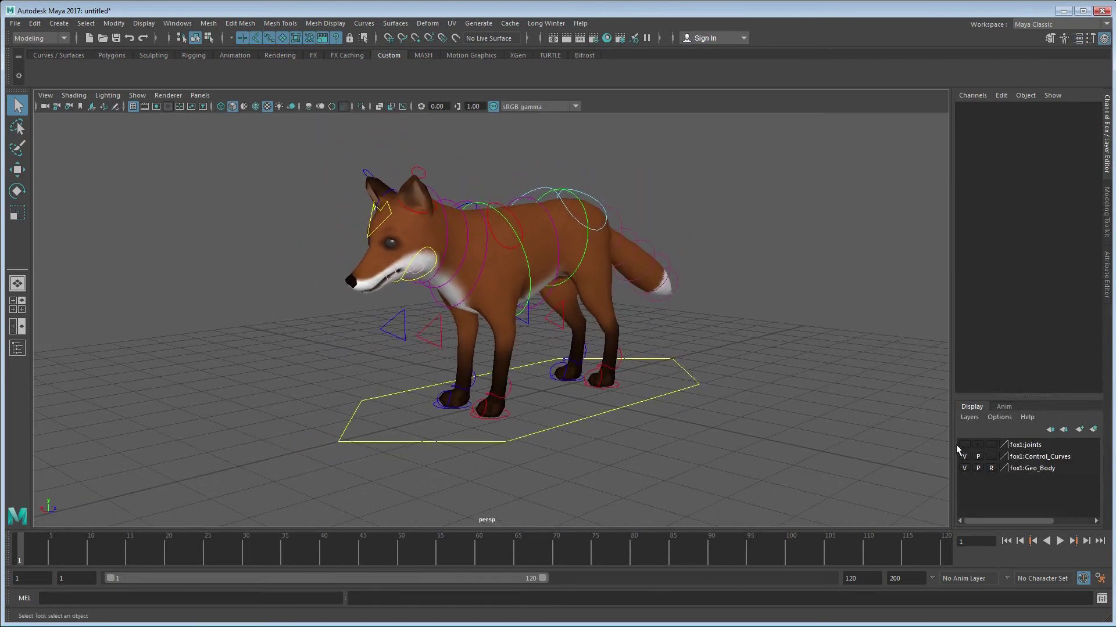
left_click_drag(621, 374, 578, 381, "alt")
left_click(472, 419)
left_click_drag(523, 406, 464, 395, "alt")
key("w")
left_click_drag(430, 356, 442, 306)
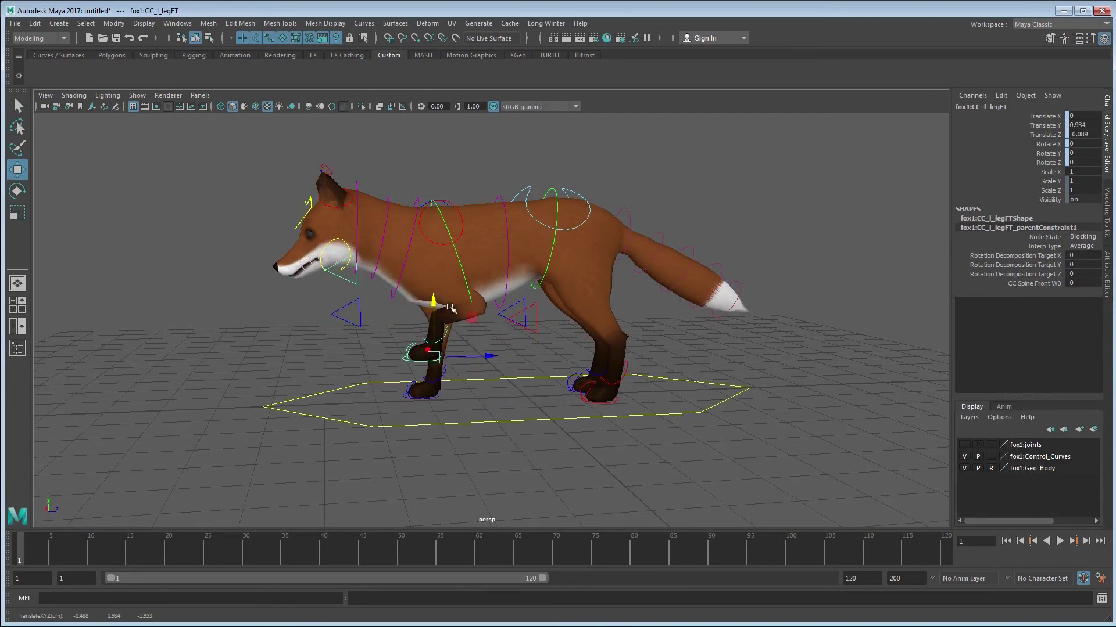
- Rotate the CC_spine_back control so the fox's hips and tail tilt slightly downward
left_click(493, 243)
key("e")
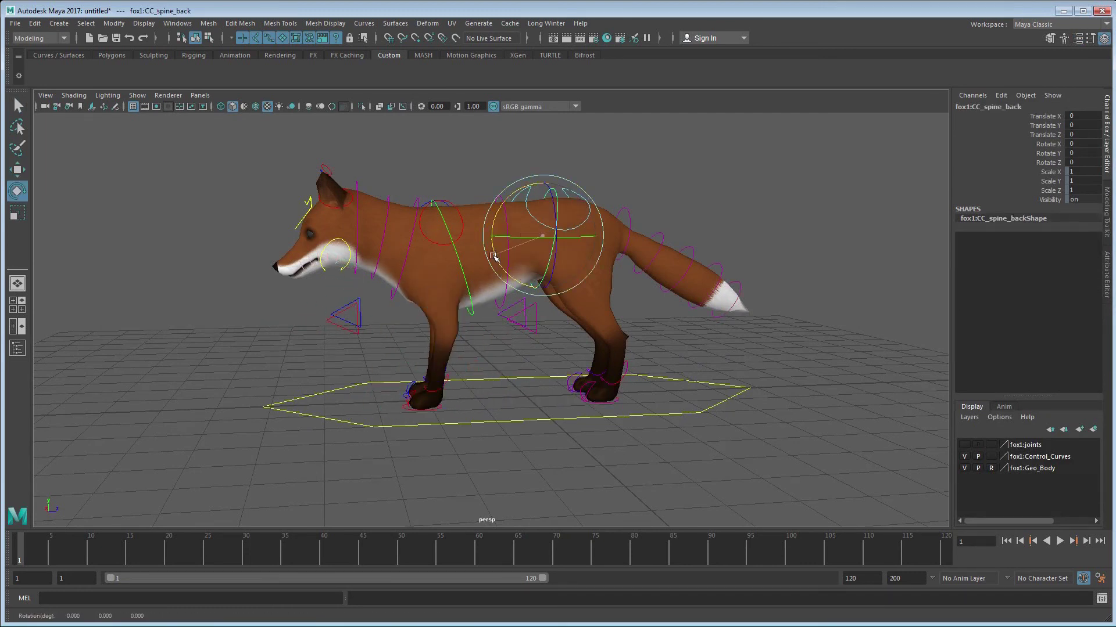
mouse_move(492, 257)
left_mouse_down()
mouse_move(517, 279)
mouse_move(483, 244)
mouse_move(509, 269)
mouse_move(492, 241)
left_mouse_up()
- Rotate the fox's CC_neck1 control about 17.8 degrees in X
key("q")
left_click(409, 258)
left_click(404, 264)
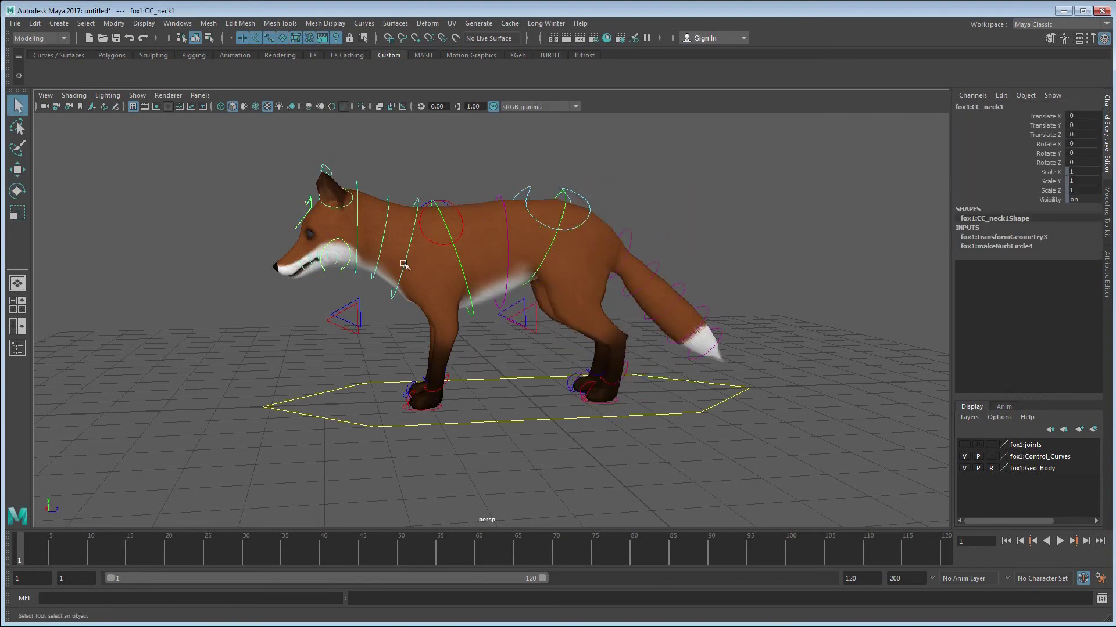
key("e")
left_click_drag(371, 269, 690, 337)
- Try bending the fox's tail by rotating several of its tail controls together, including CC_tail_2 and CC_tail_5, and undo the rotations
right_click_drag(690, 337, 580, 368, "alt")
left_click_drag(639, 362, 546, 340, "alt")
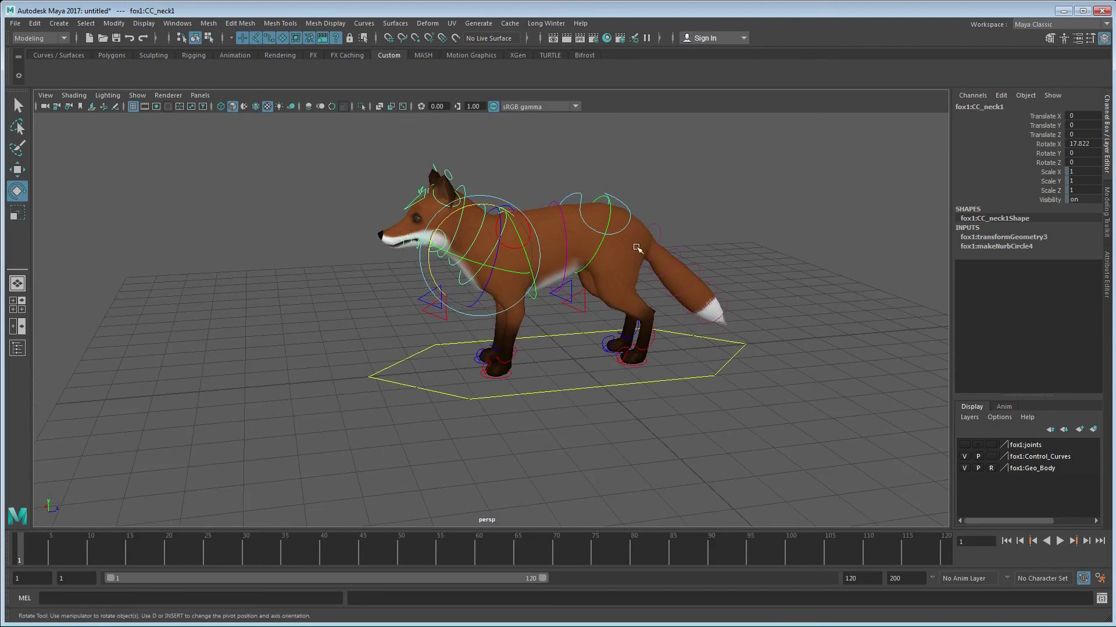
key("q")
left_click(684, 261)
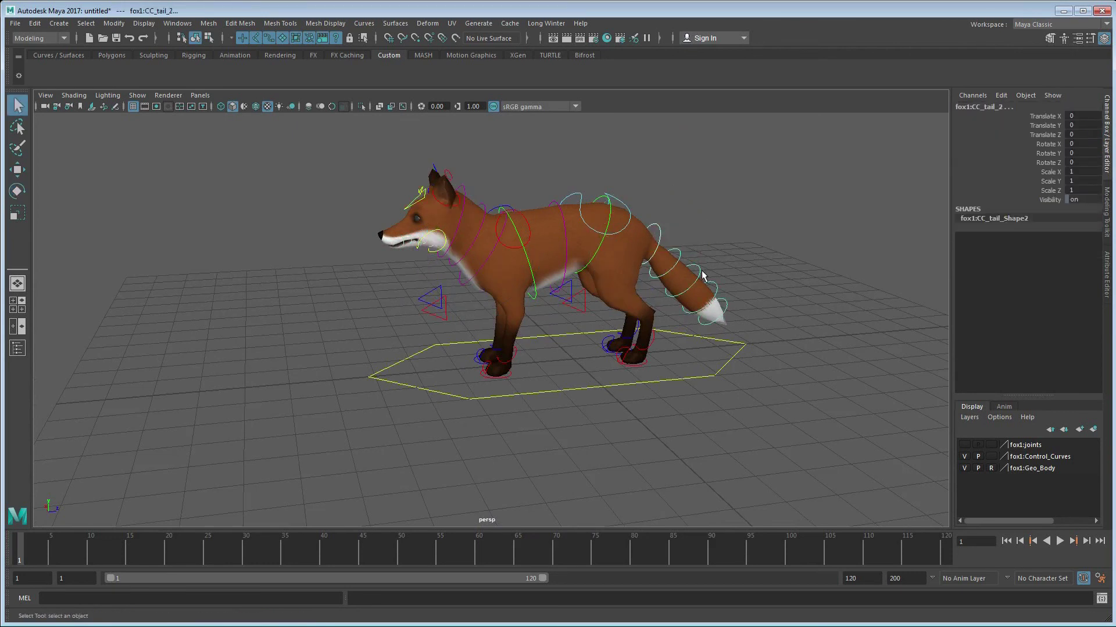
key("e")
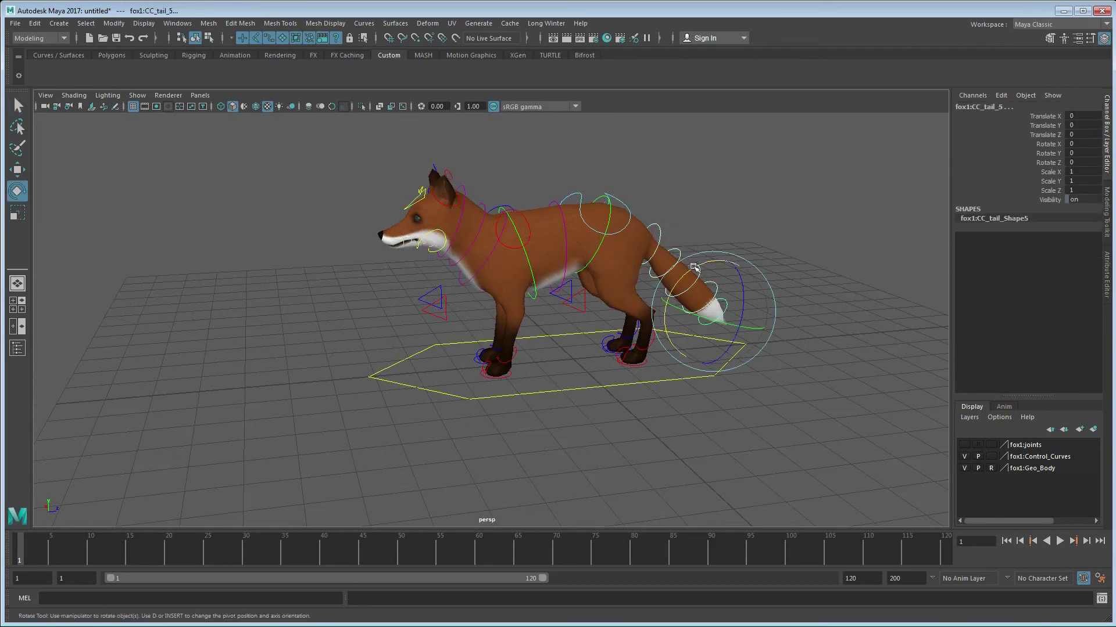
left_click_drag(727, 312, 600, 292)
key("ctrl+z")
mouse_move(556, 358)
left_mouse_down()
mouse_move(571, 358)
mouse_move(558, 351)
left_mouse_up()
key("ctrl+z")
- Open the fox's mouth by rotating the CC_Jaw control about -7.8 degrees in X
left_click_drag(450, 277, 532, 267, "alt")
middle_click_drag(412, 232, 423, 280, "alt")
left_click_drag(423, 280, 476, 283, "alt")
right_click_drag(388, 298, 779, 306, "alt")
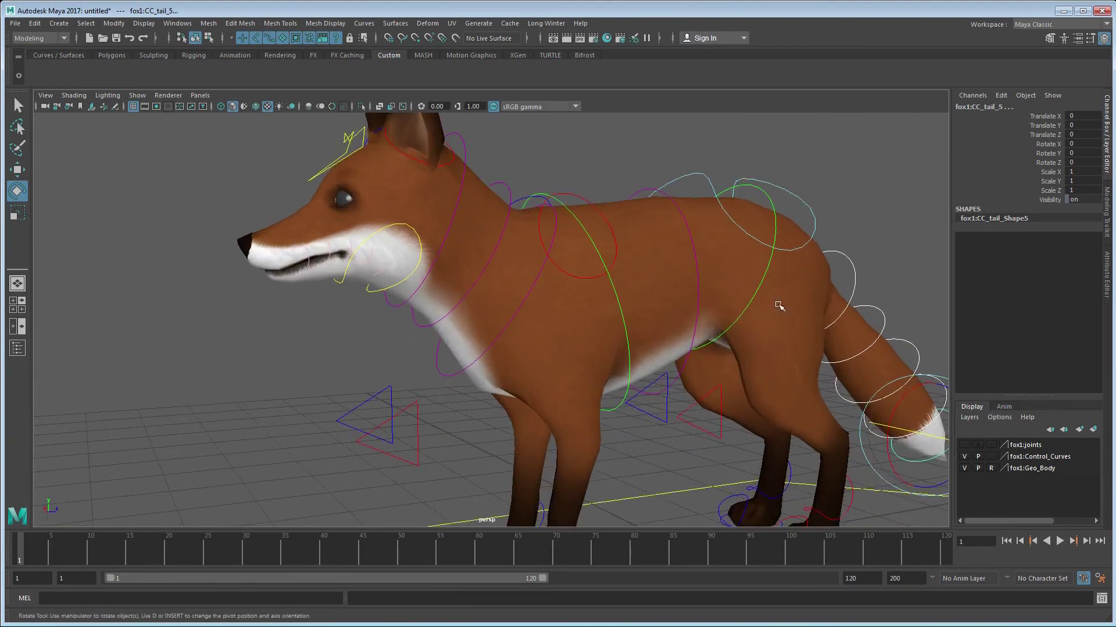
middle_click_drag(325, 290, 403, 329, "alt")
left_click_drag(404, 329, 471, 329, "alt")
right_click_drag(470, 329, 488, 330, "alt")
left_click_drag(488, 330, 423, 309, "alt")
left_click(473, 326)
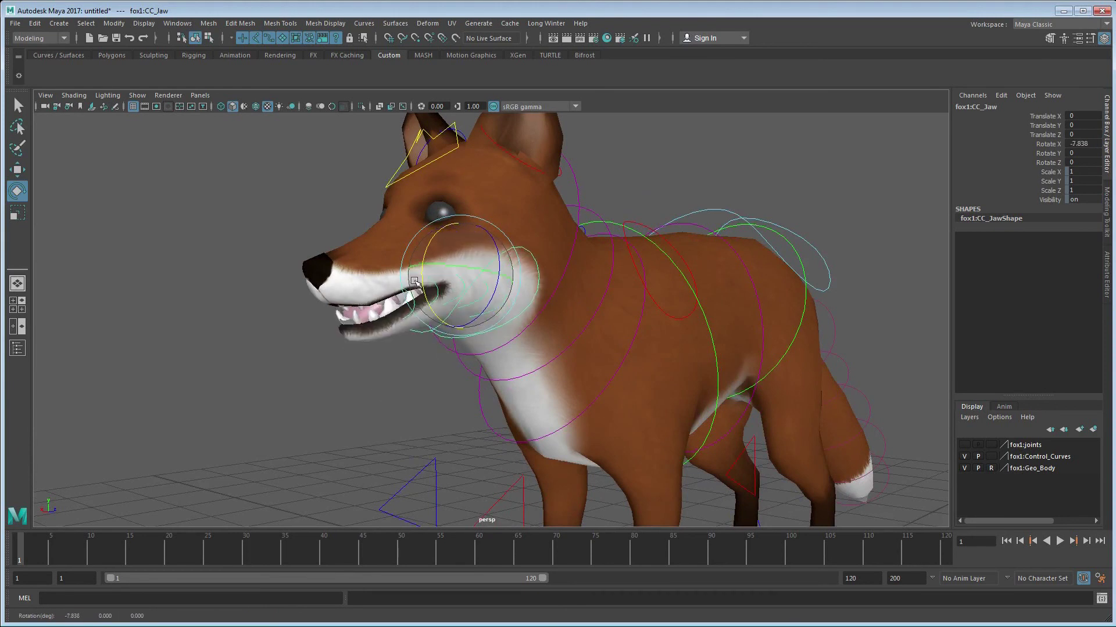
- Move the CC_head control about 0.2 in X and -0.08 in Y, rotate it to tilt the fox's head sideways, and clear the selection
left_click_drag(414, 281, 456, 269, "alt")
key("q")
key("w")
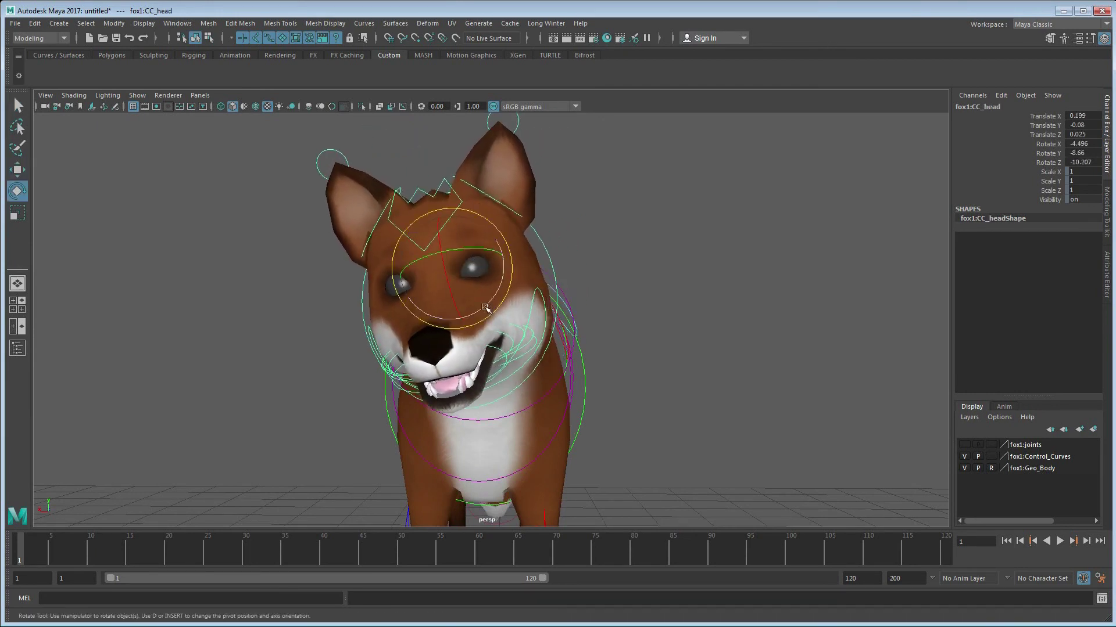
left_click_drag(484, 308, 493, 290)
left_click(638, 285)
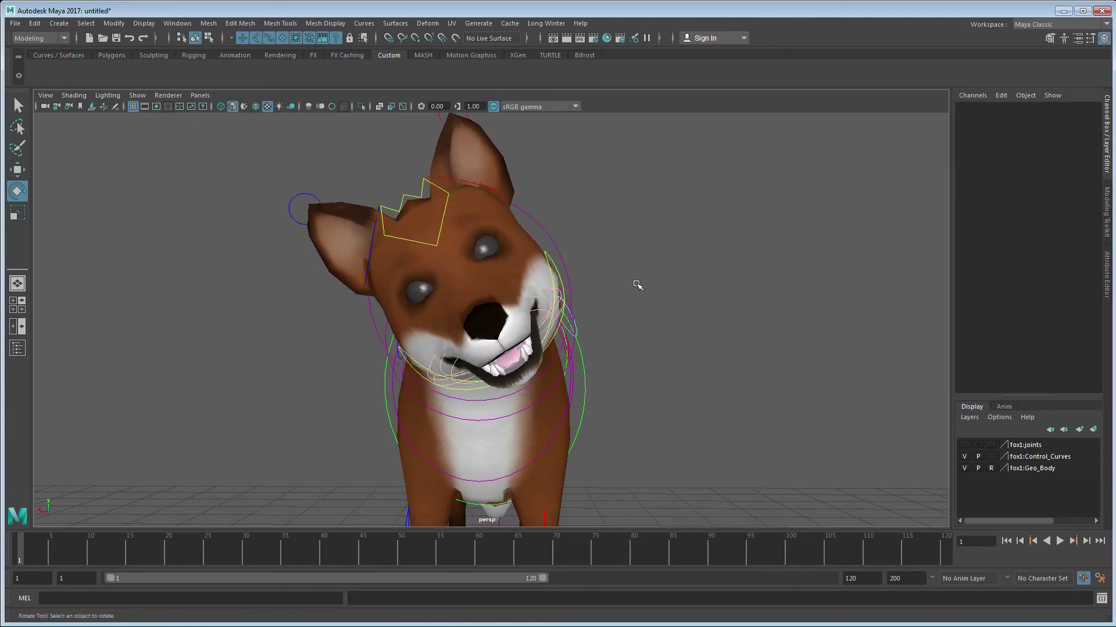
left_click_drag(638, 285, 762, 296, "alt")
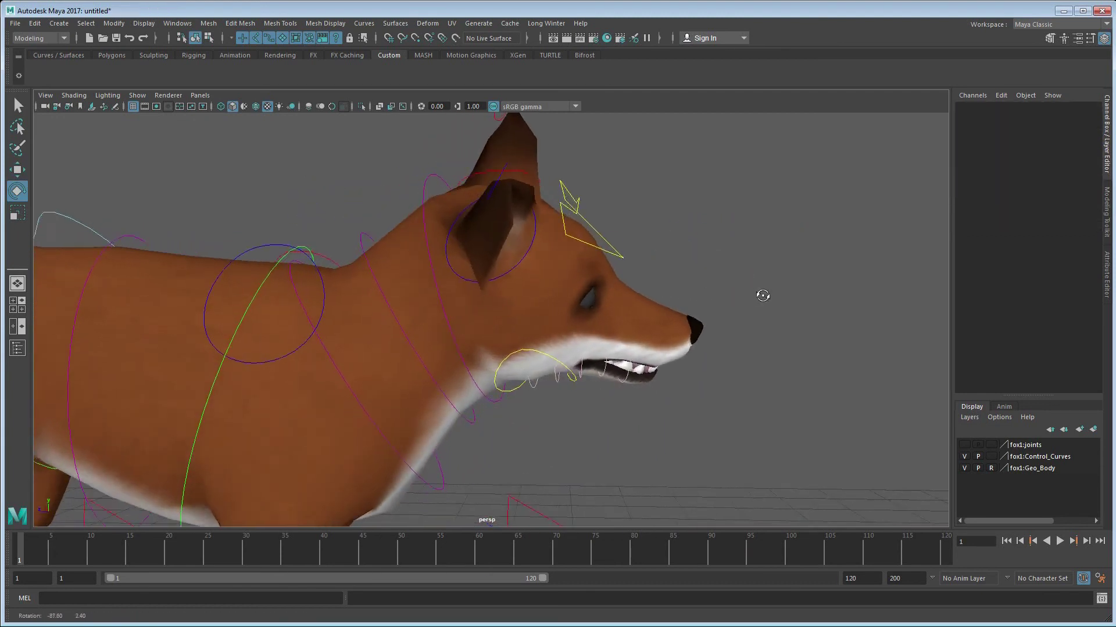
right_click_drag(763, 296, 505, 267, "alt")
left_click_drag(686, 290, 540, 344, "alt")
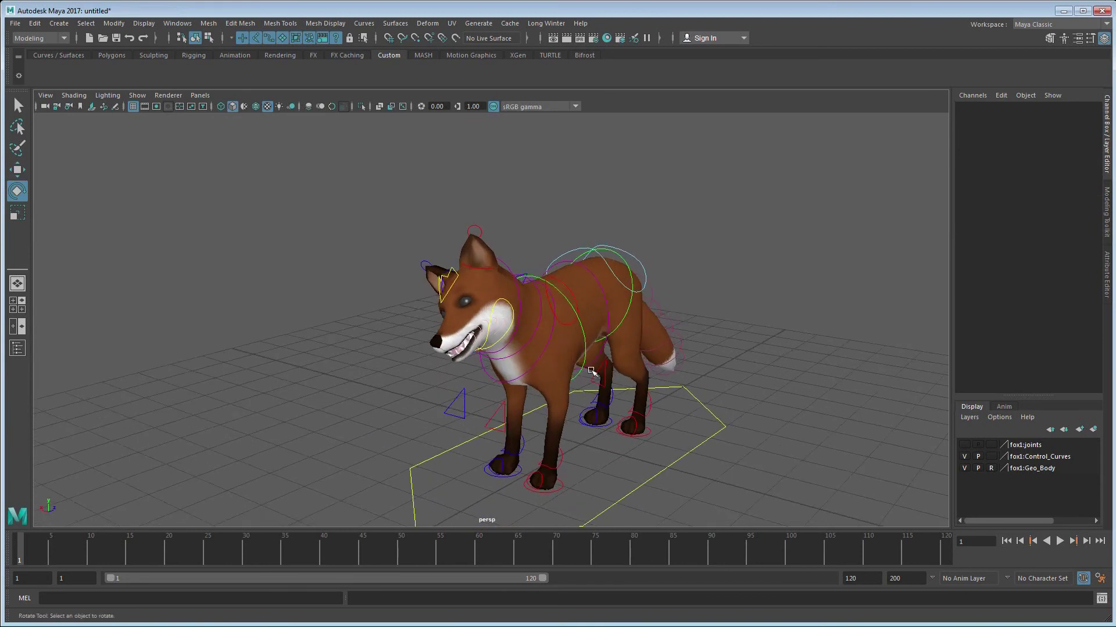
left_click_drag(591, 371, 451, 260, "alt")
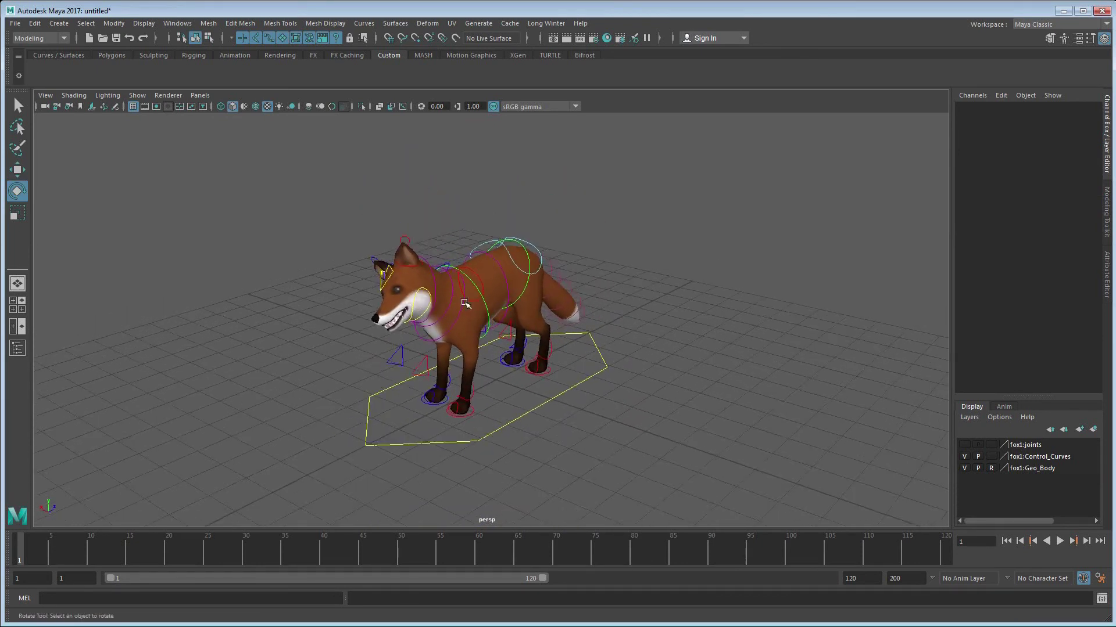